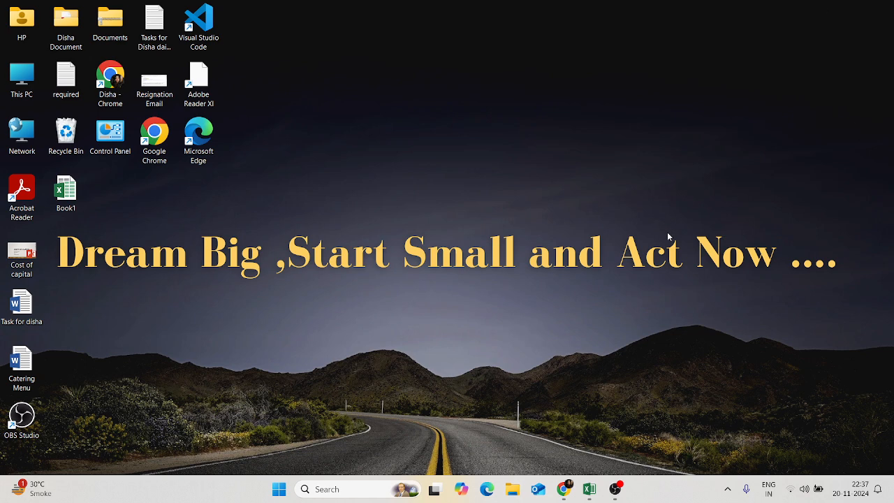
# - Bring the Chrome window showing the Jotform New Customer Registration Form preview to the front
pyautogui.moveTo(593, 494)
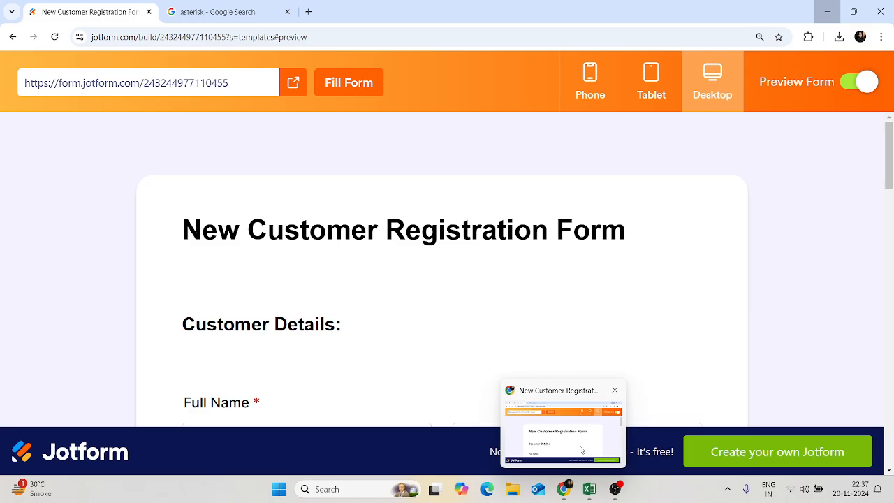
pyautogui.click(581, 449)
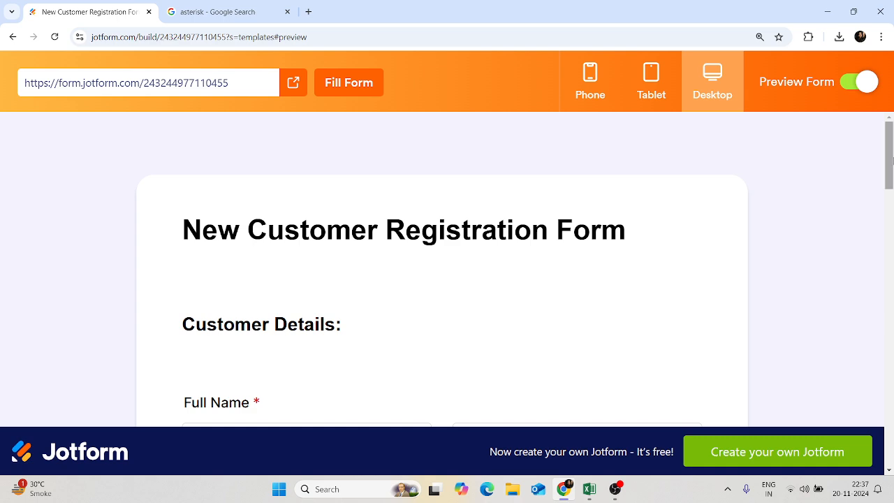
# - Scroll the form preview down slightly, then switch to the Book1 test-case sheet in Excel
pyautogui.moveTo(892, 160); pyautogui.dragTo(892, 136)
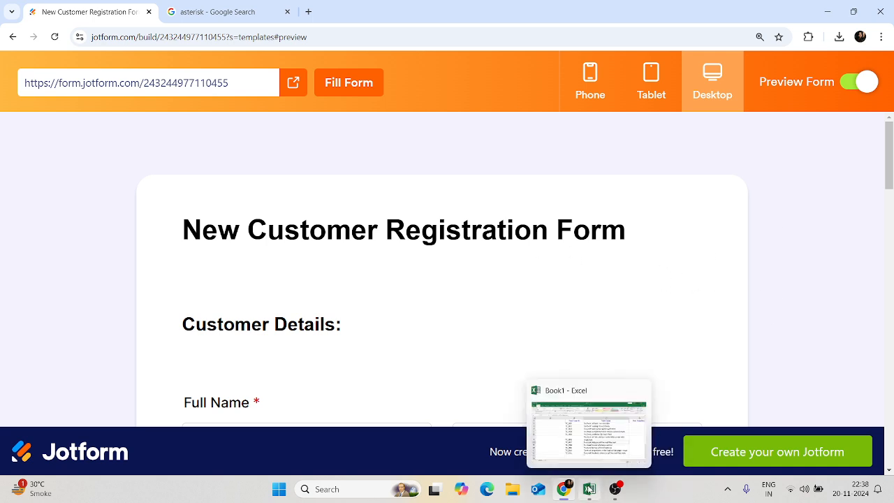
pyautogui.click(599, 454)
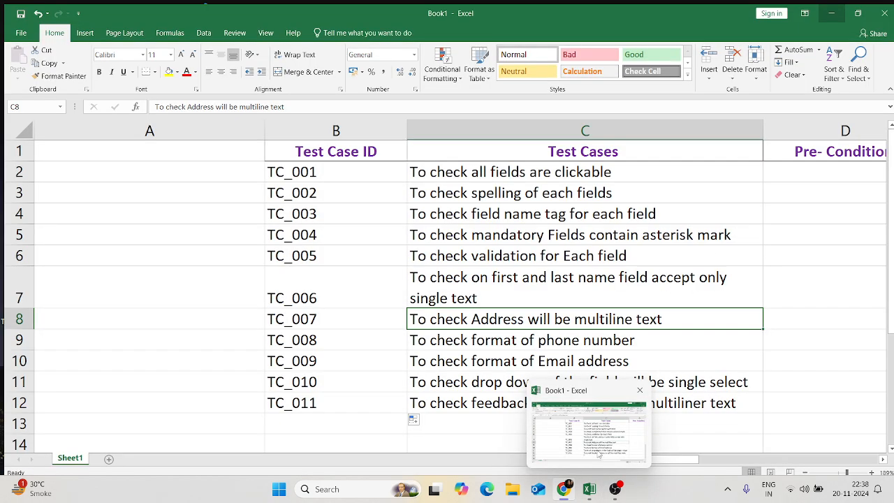
pyautogui.click(593, 404)
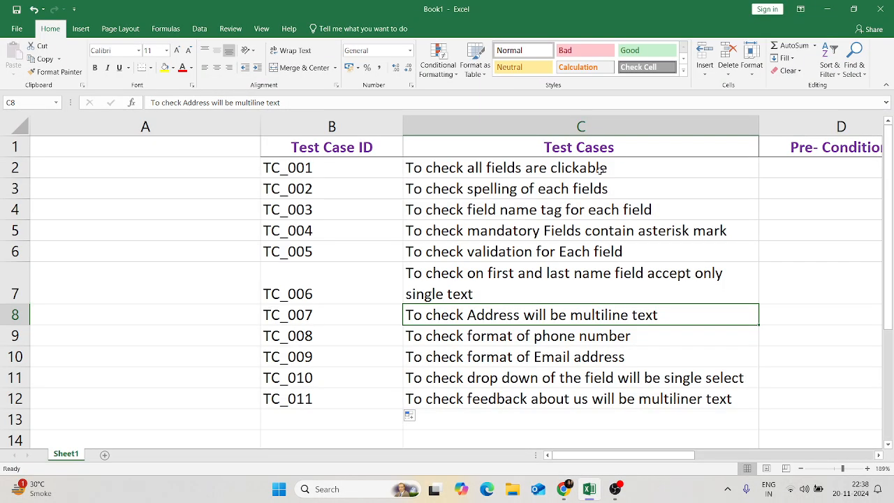
# - Read test case TC_001 by selecting its ID in B2 and its description in C2
pyautogui.click(600, 169)
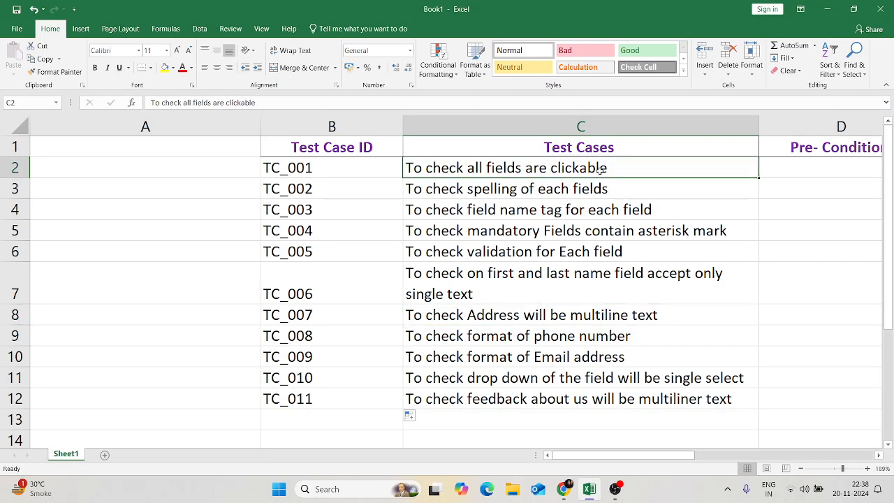
pyautogui.click(386, 169)
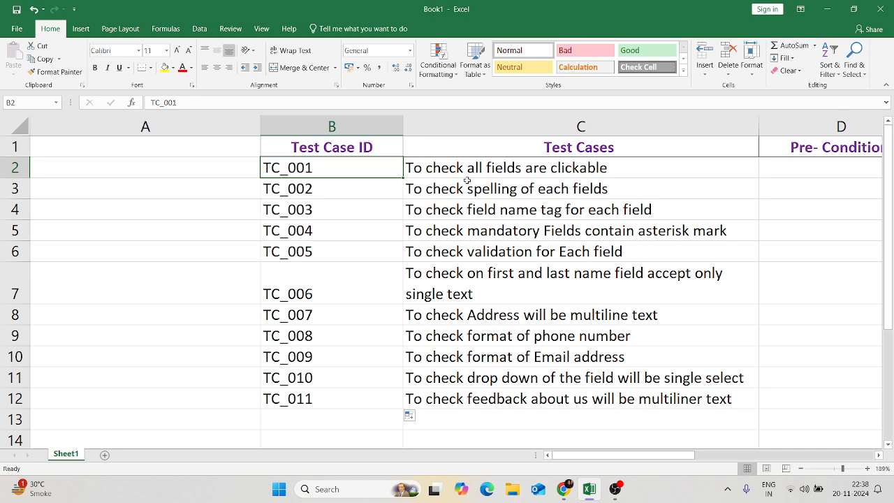
pyautogui.click(599, 170)
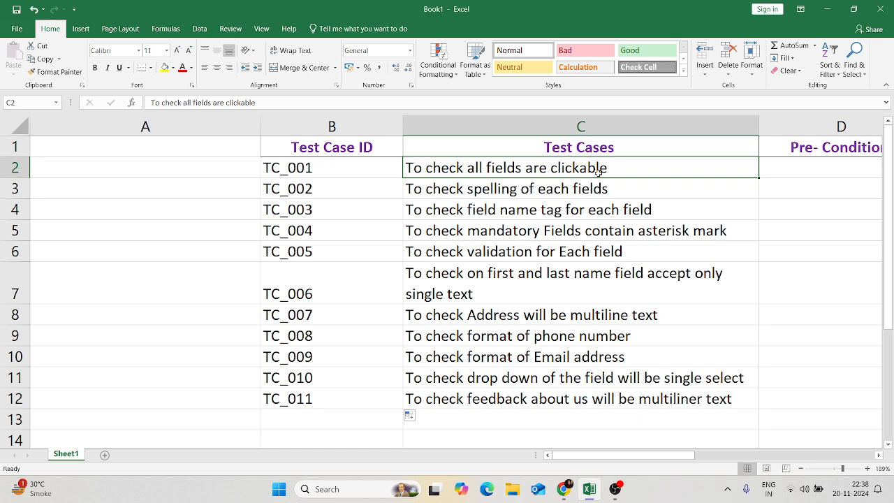
# - Select the empty cell C13 below the list and return to the registration form preview
pyautogui.click(553, 417)
pyautogui.moveTo(566, 486)
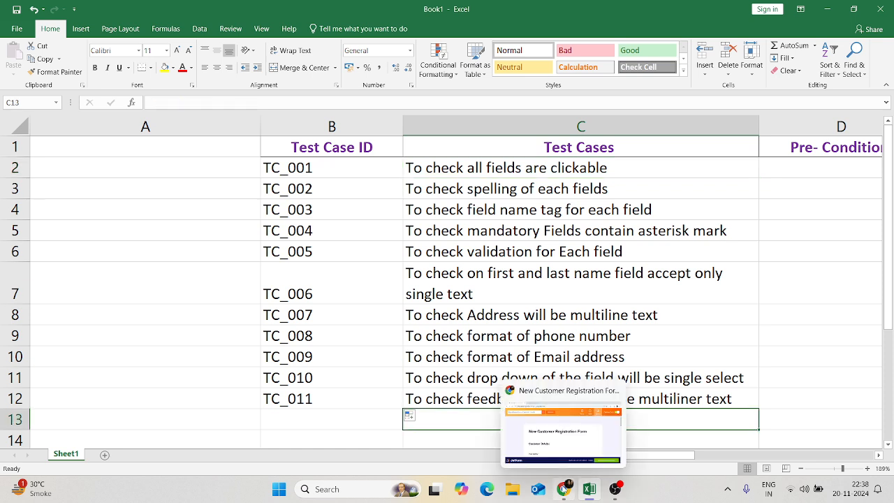
pyautogui.click(575, 430)
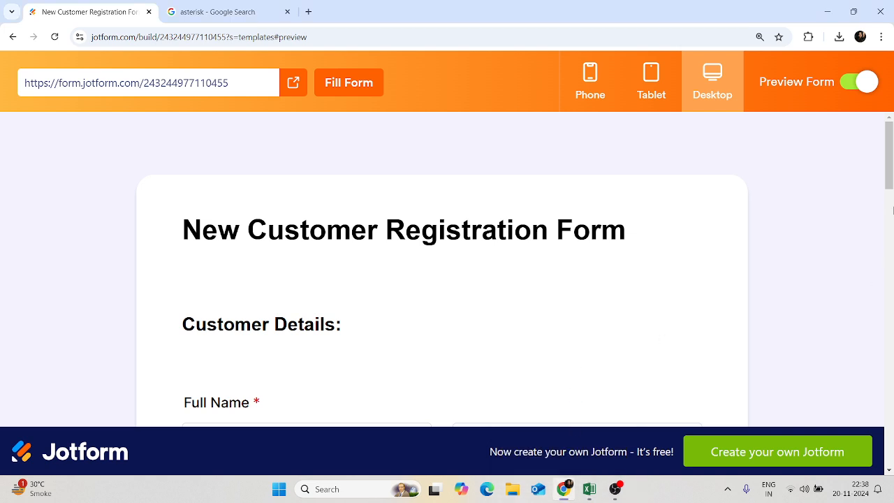
pyautogui.scroll(-3, 891, 207)
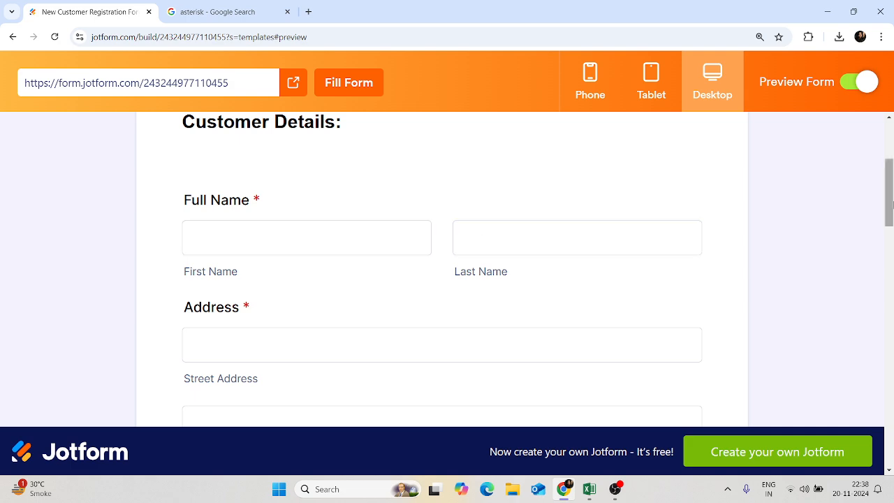
pyautogui.moveTo(892, 200)
pyautogui.mouseDown()
pyautogui.moveTo(893, 222)
pyautogui.moveTo(893, 211)
pyautogui.mouseUp()
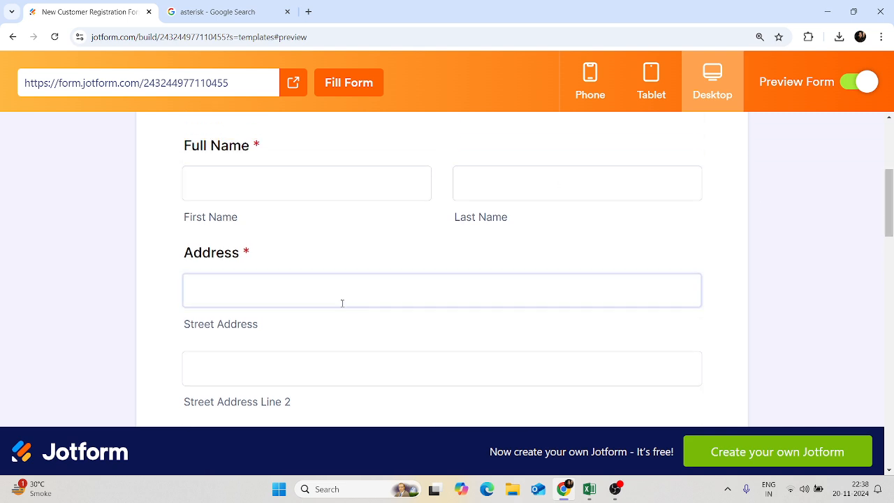
pyautogui.scroll(-2, 888, 220)
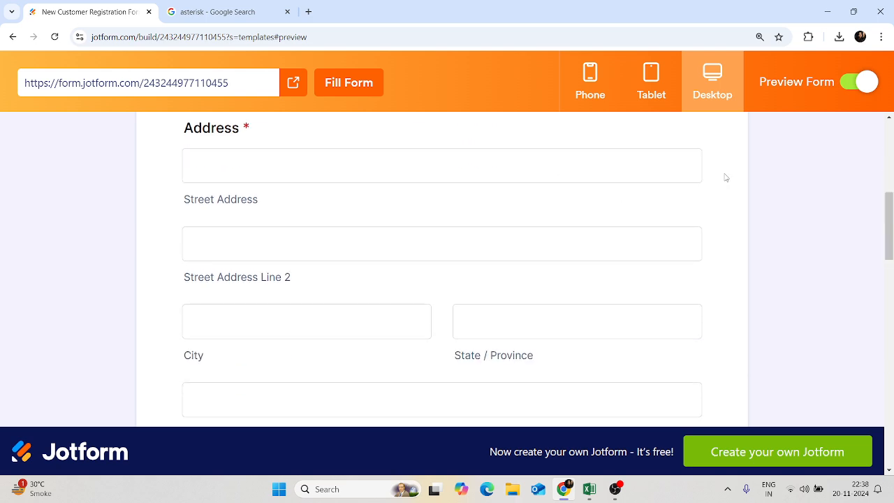
pyautogui.moveTo(892, 221); pyautogui.dragTo(892, 265)
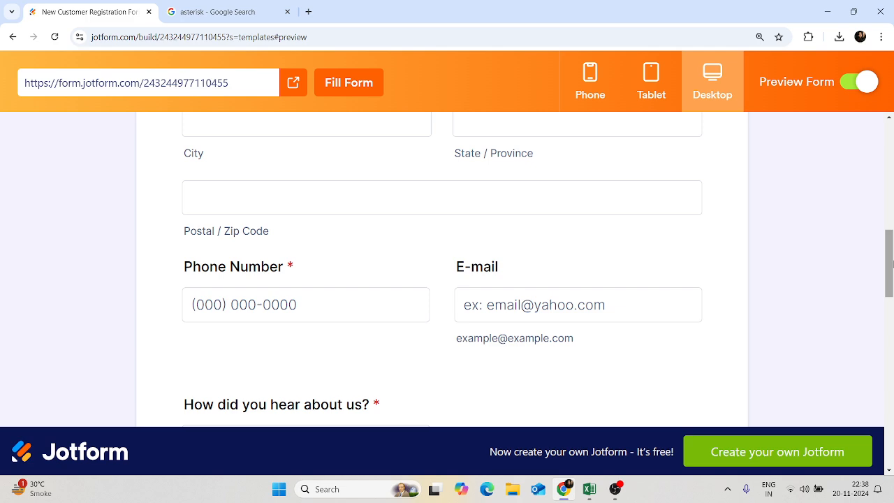
pyautogui.click(301, 318)
pyautogui.click(529, 319)
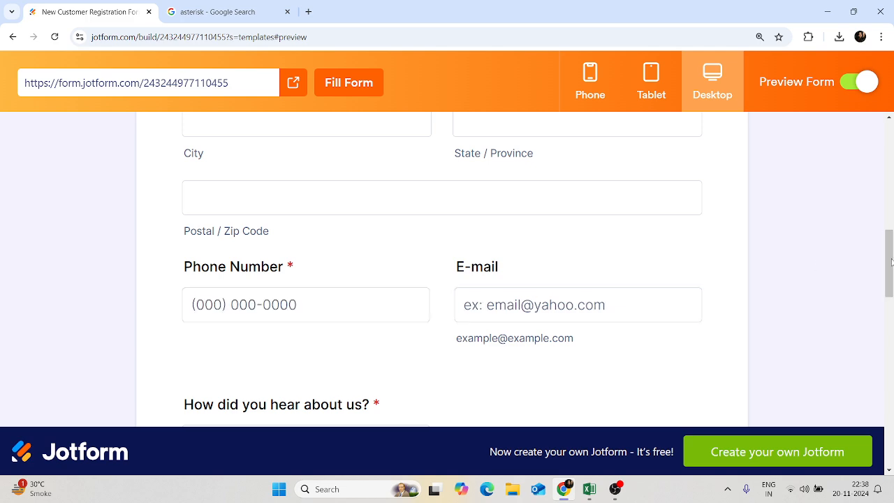
pyautogui.moveTo(890, 264); pyautogui.dragTo(892, 293)
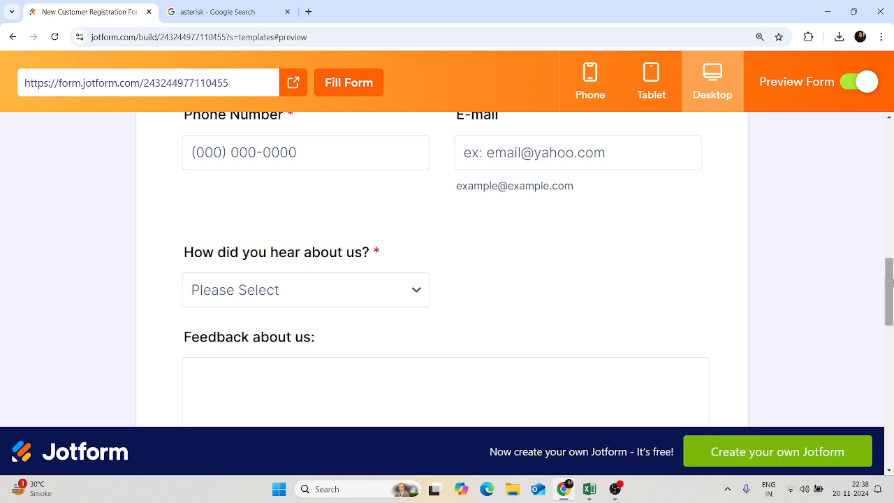
pyautogui.moveTo(891, 283); pyautogui.dragTo(891, 208)
pyautogui.scroll(3, 890, 207)
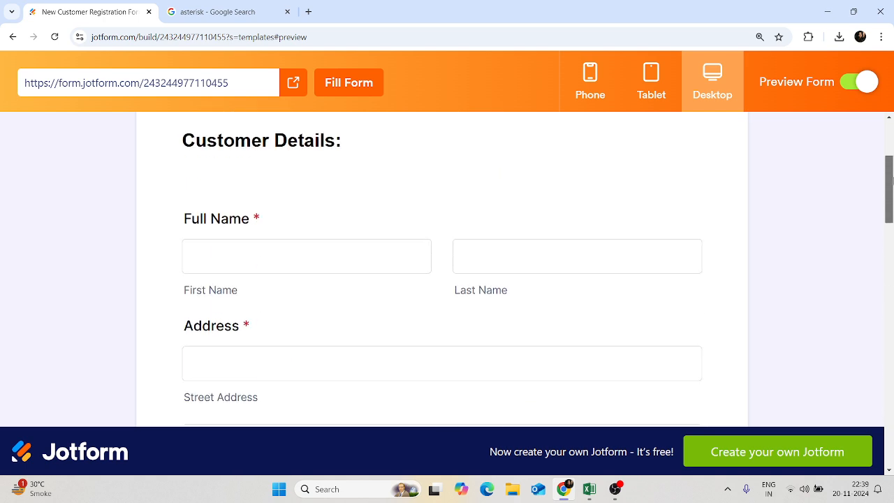
pyautogui.click(315, 304)
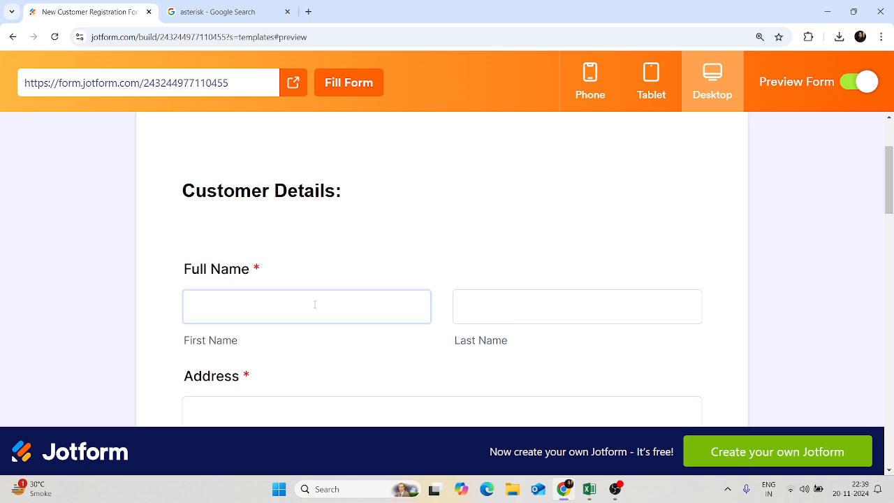
pyautogui.moveTo(569, 495)
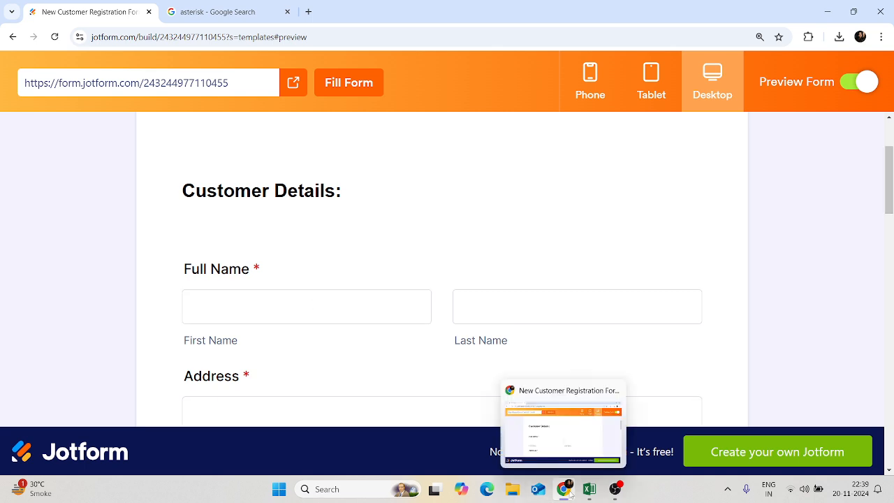
pyautogui.click(605, 456)
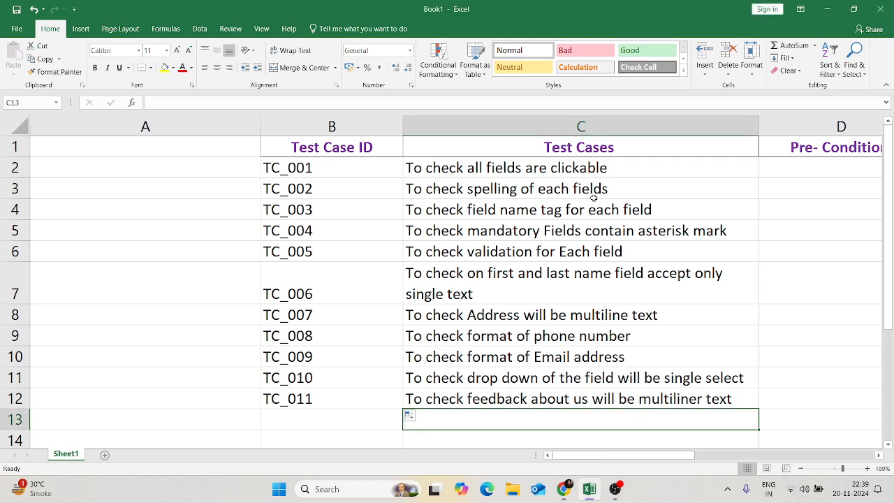
pyautogui.click(633, 188)
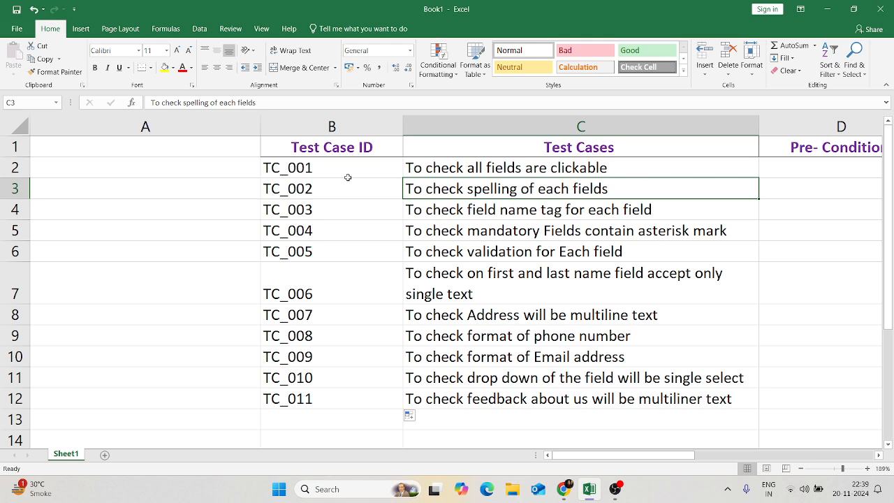
pyautogui.click(375, 197)
pyautogui.click(482, 190)
pyautogui.moveTo(564, 489)
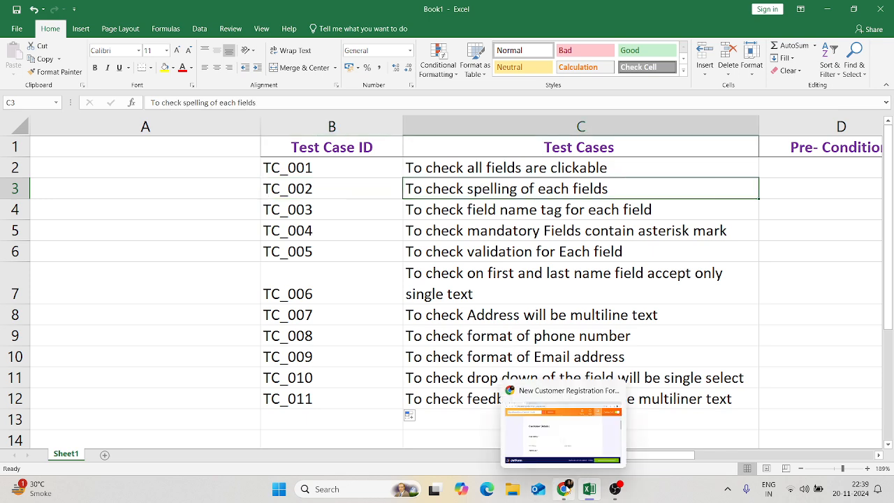
pyautogui.click(569, 424)
# - Check the First Name field by focusing and releasing it, then scroll down the form
pyautogui.click(379, 314)
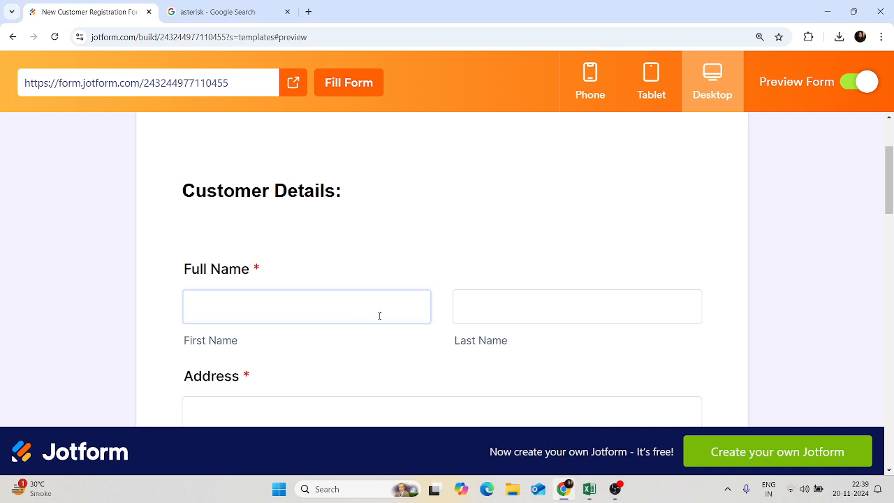
pyautogui.click(674, 280)
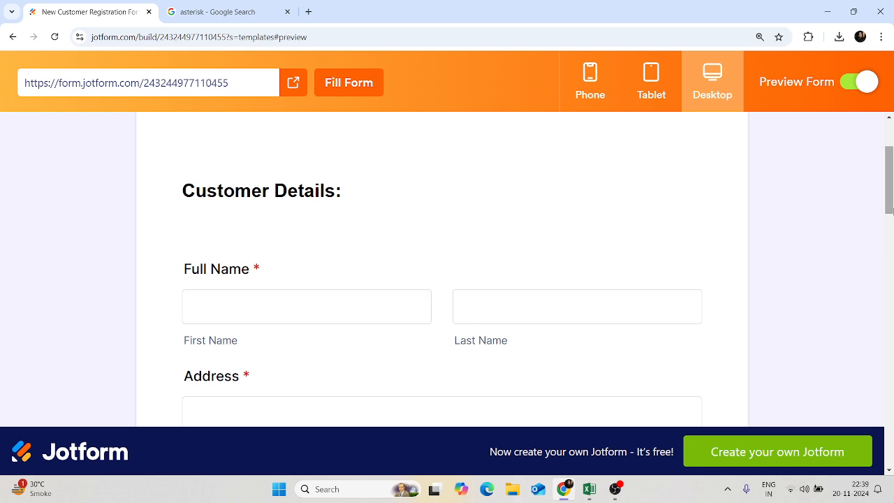
pyautogui.scroll(-5, 890, 251)
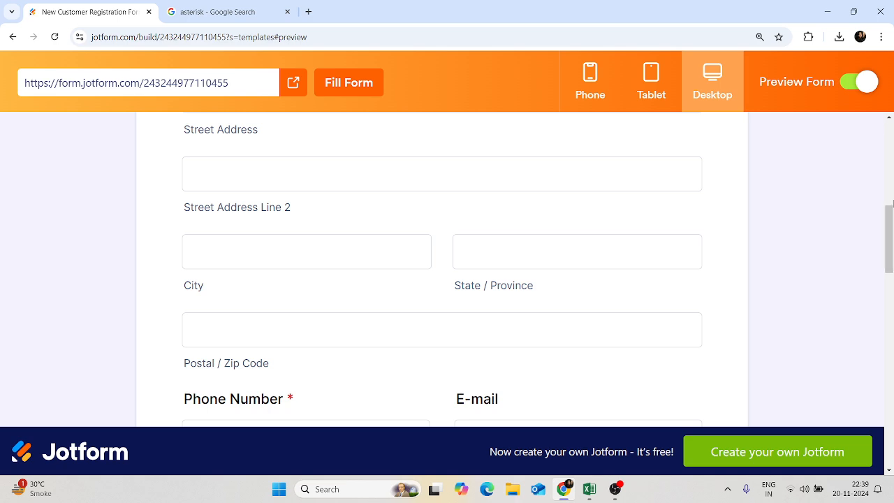
# - Check the State / Province field, scroll back up, and return to the Excel test-case sheet
pyautogui.click(524, 287)
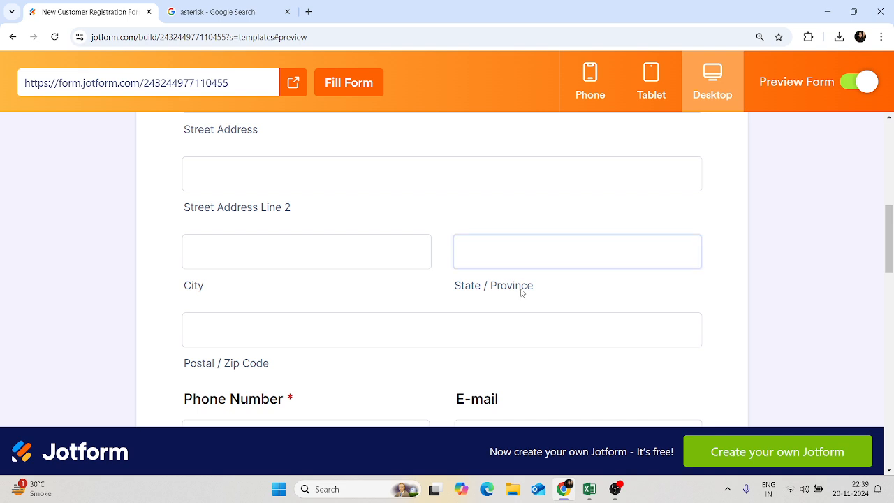
pyautogui.click(888, 324)
pyautogui.click(890, 264)
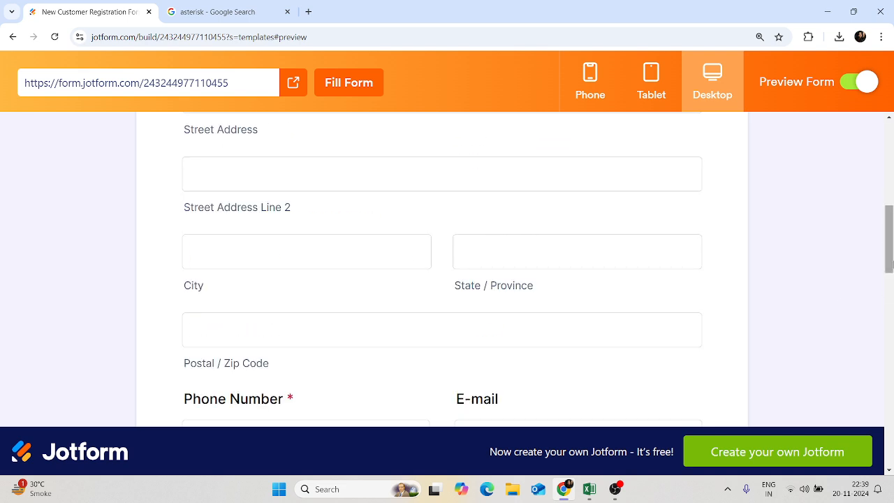
pyautogui.click(892, 150)
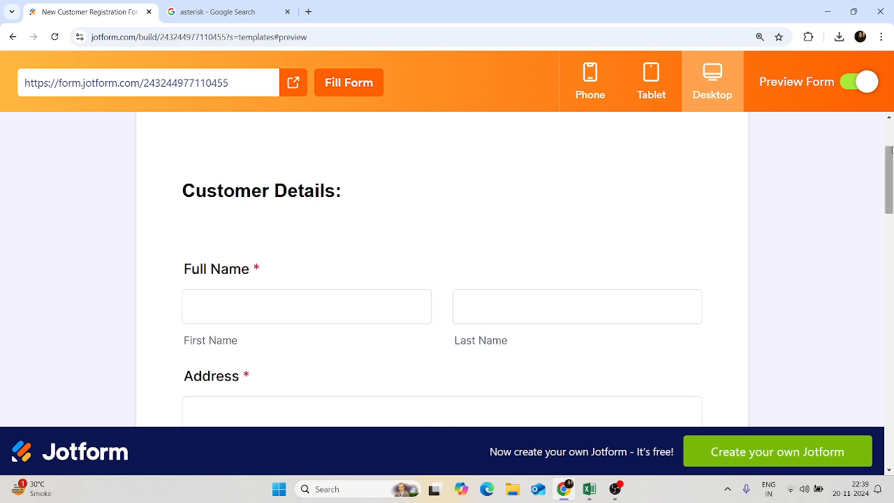
pyautogui.click(588, 481)
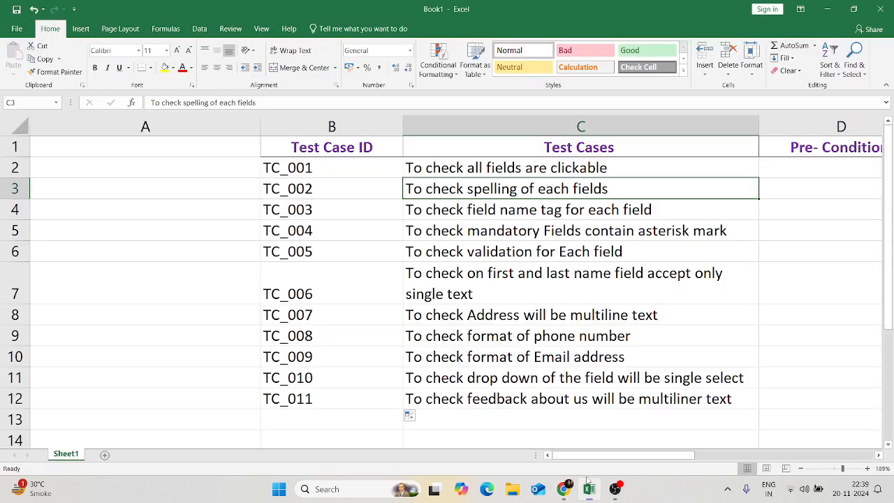
# - Read the TC_003 field name tag test case in C4, then return to the form preview
pyautogui.click(580, 208)
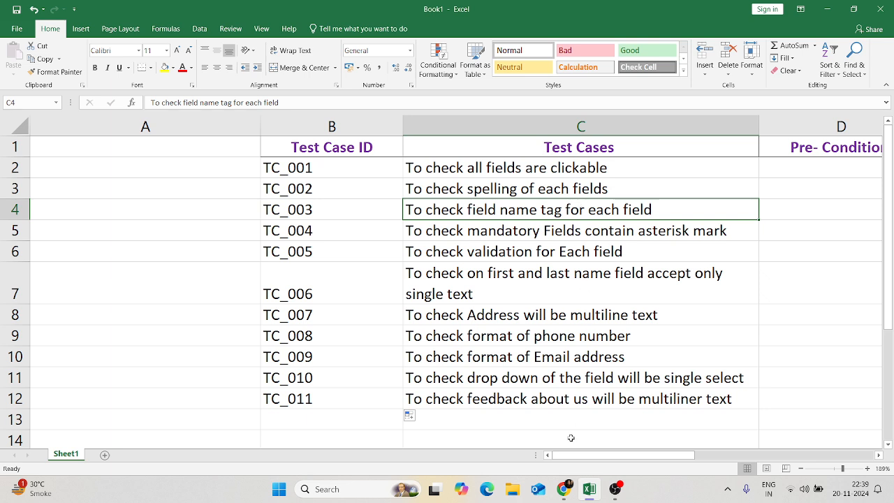
pyautogui.click(565, 487)
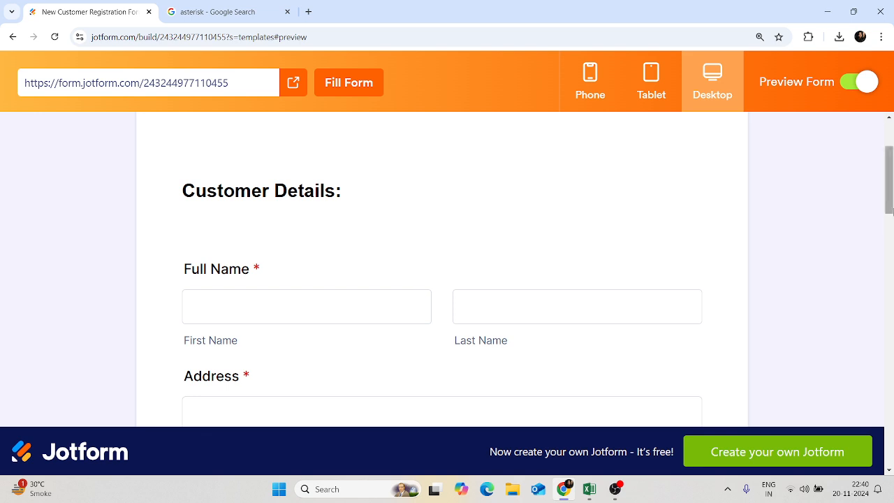
# - Scroll through the form preview checking every field label, then select the mandatory asterisk test case in Excel
pyautogui.click(889, 224)
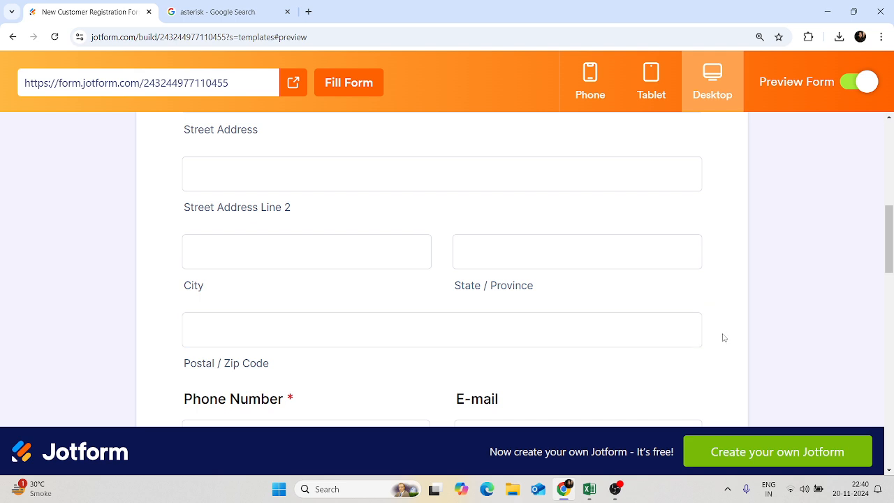
pyautogui.click(890, 310)
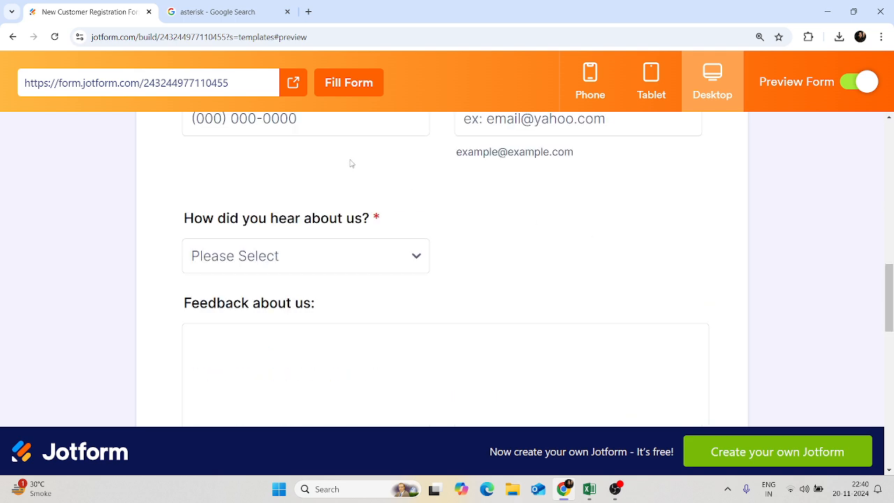
pyautogui.click(889, 208)
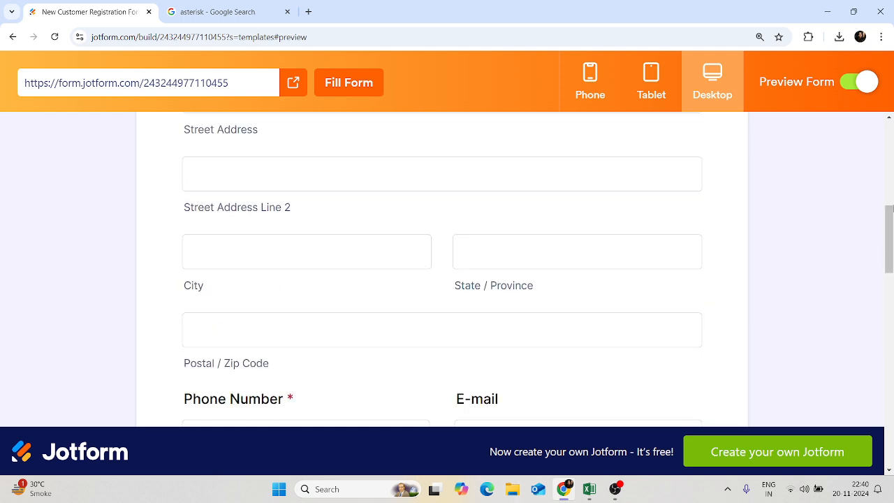
pyautogui.scroll(-2, 889, 217)
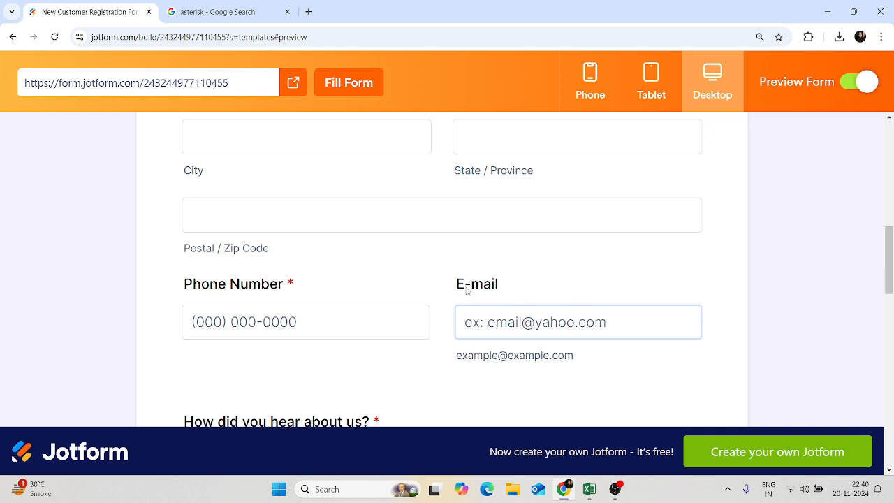
pyautogui.scroll(-5, 892, 322)
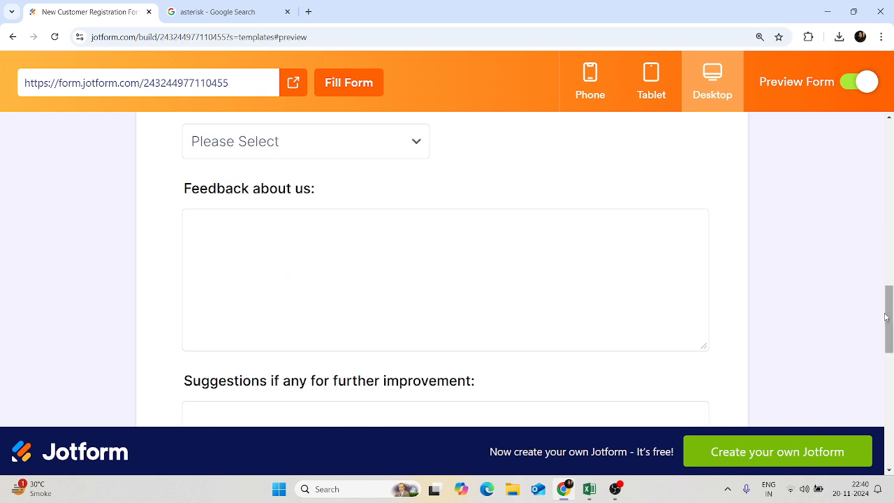
pyautogui.moveTo(891, 302); pyautogui.dragTo(891, 184)
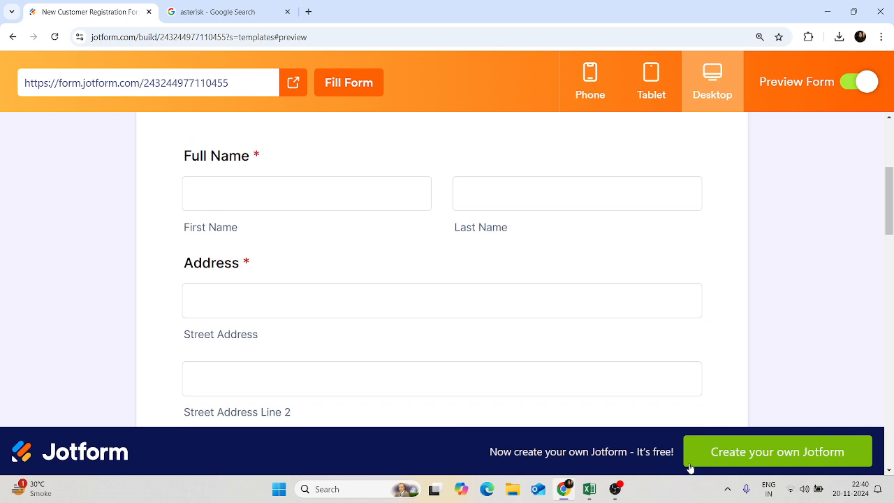
pyautogui.click(591, 489)
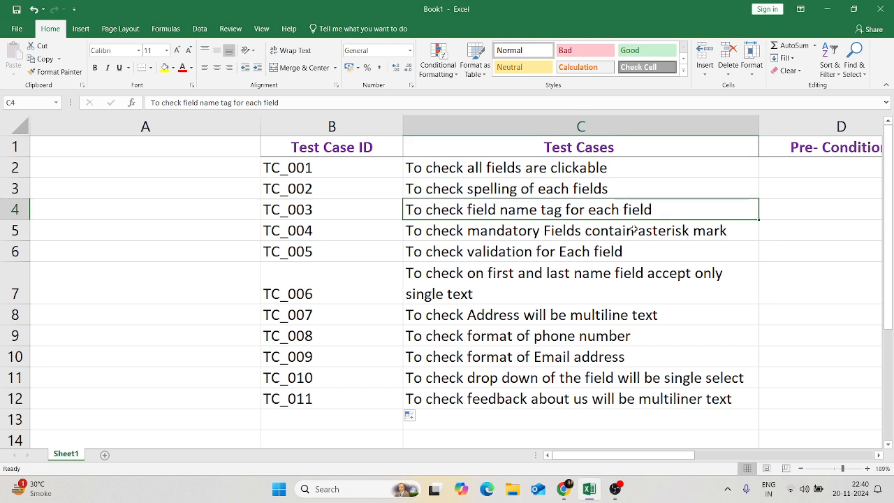
pyautogui.click(634, 230)
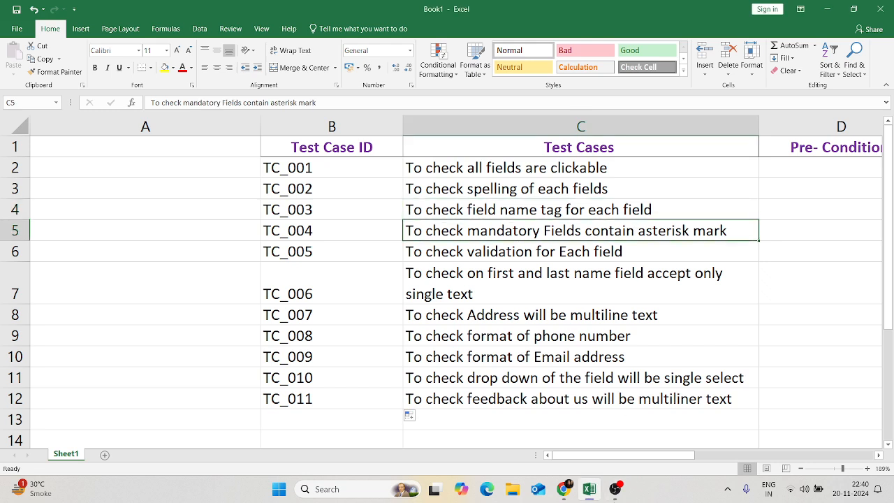
# - Verify the red asterisks on the Customer Details required fields, then select the field validation test case in Excel
pyautogui.moveTo(563, 489)
pyautogui.click(585, 442)
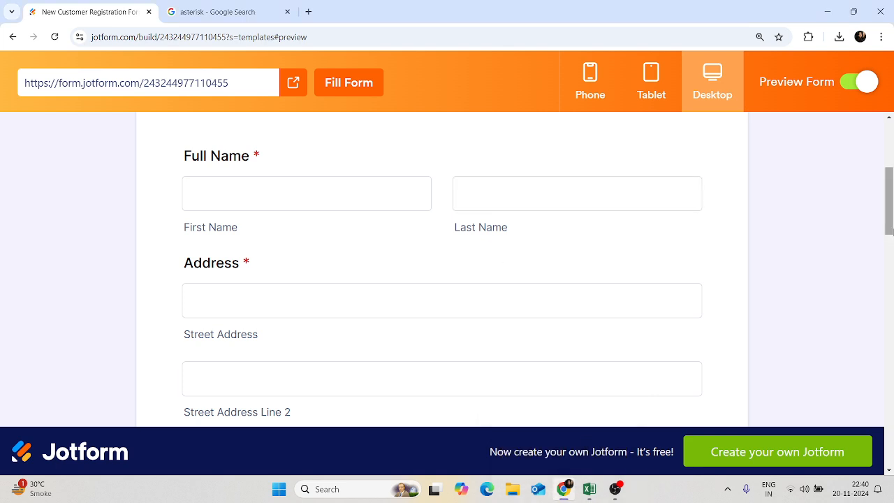
pyautogui.moveTo(891, 231); pyautogui.dragTo(890, 217)
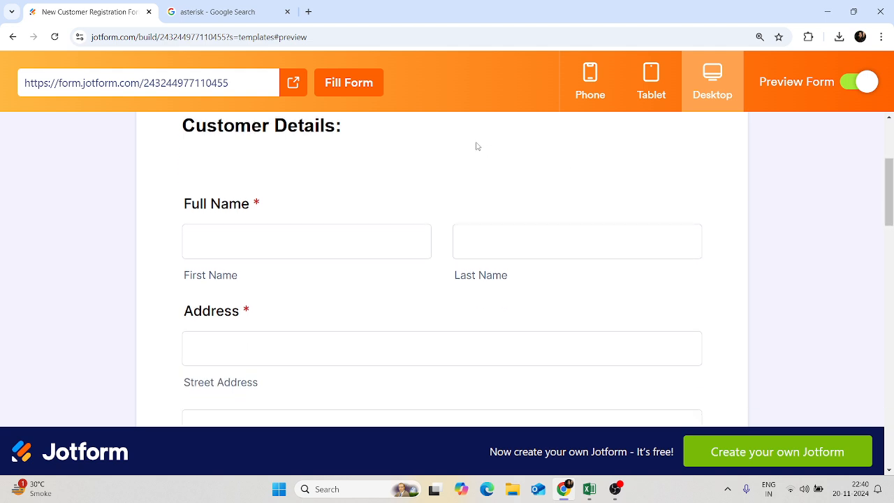
pyautogui.click(260, 225)
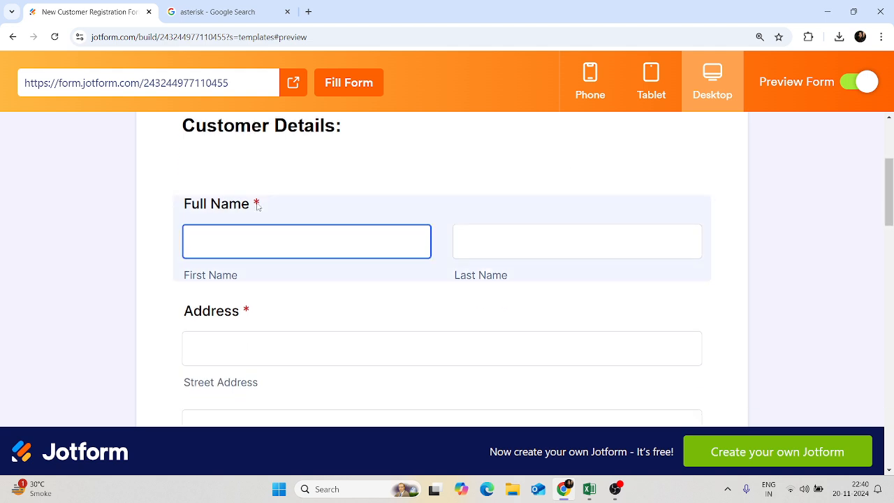
pyautogui.click(593, 492)
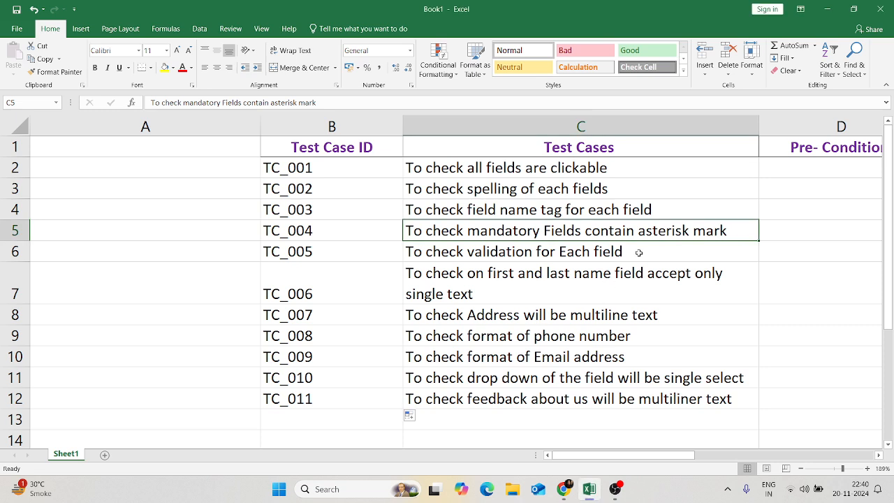
pyautogui.click(641, 253)
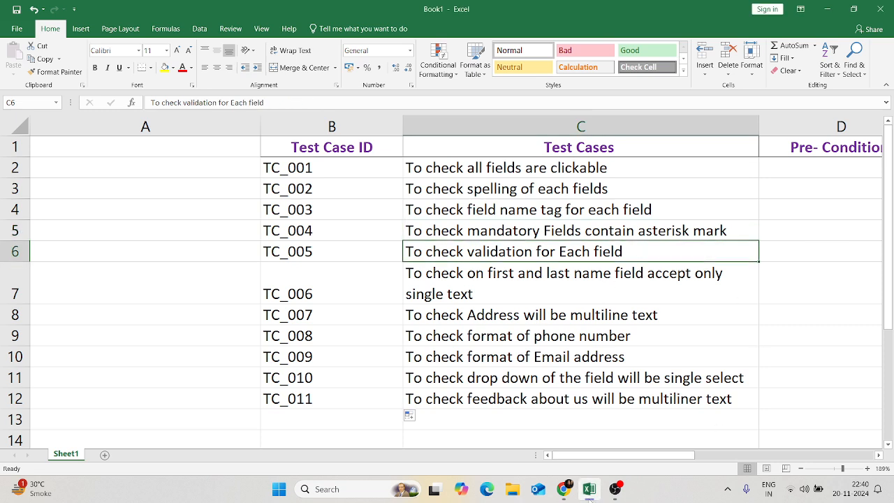
# - Leave First Name, Address and Phone Number empty to trigger 3 required-field errors, then return to Excel
pyautogui.click(563, 489)
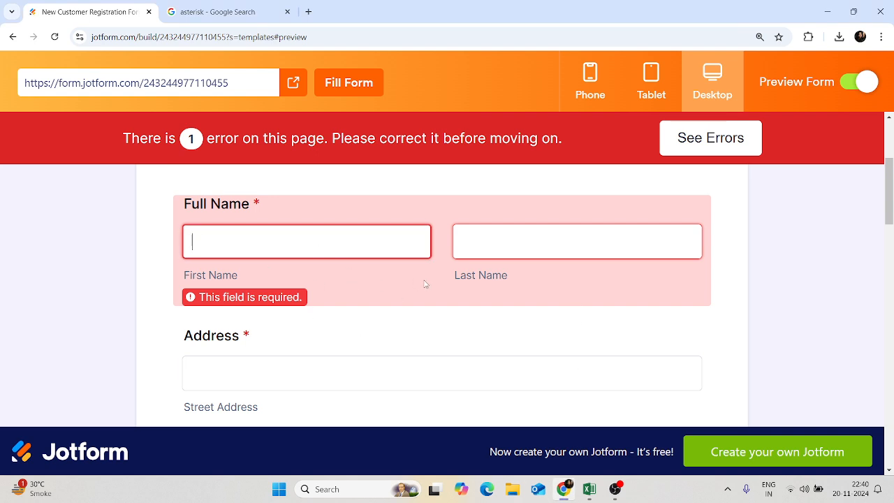
pyautogui.click(459, 359)
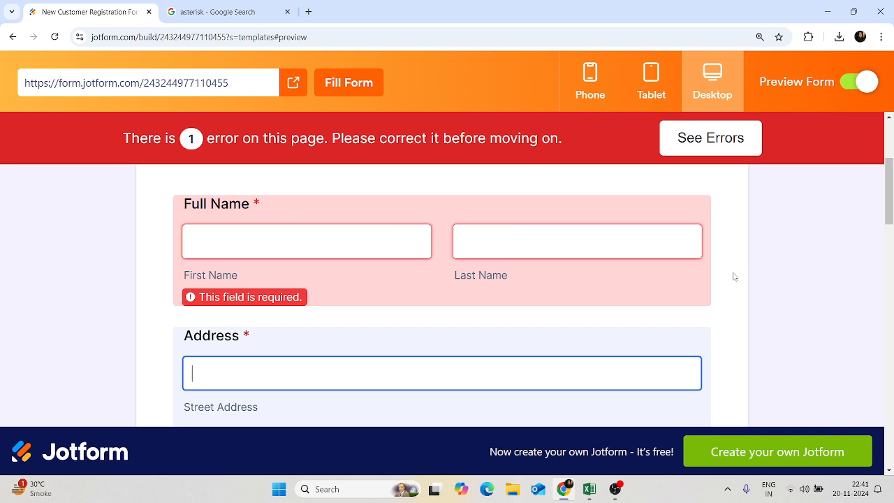
pyautogui.moveTo(891, 183); pyautogui.dragTo(892, 250)
pyautogui.click(384, 340)
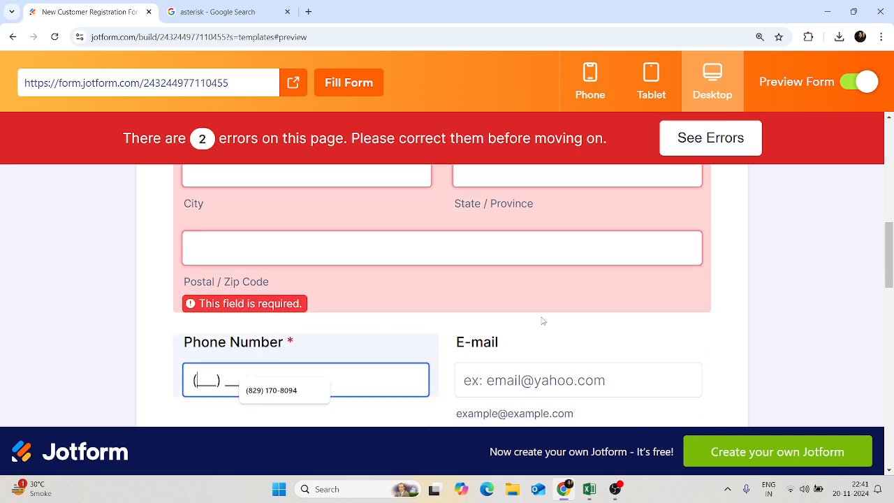
pyautogui.click(542, 319)
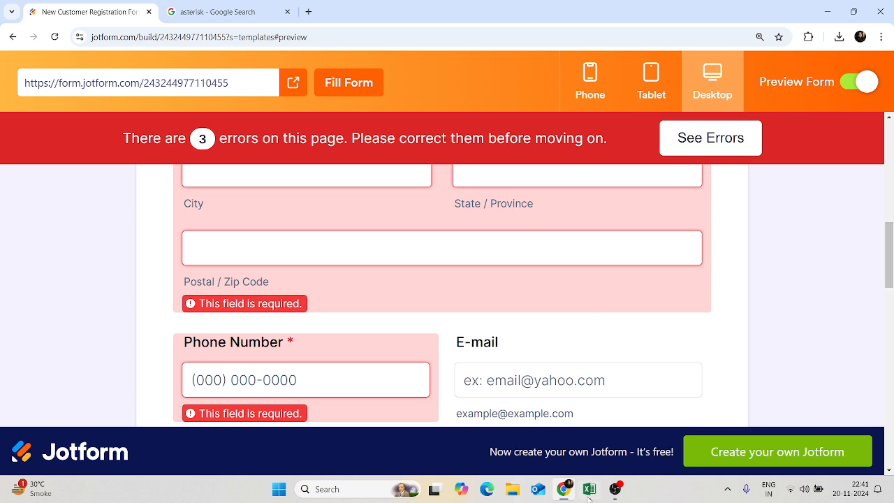
pyautogui.moveTo(599, 498)
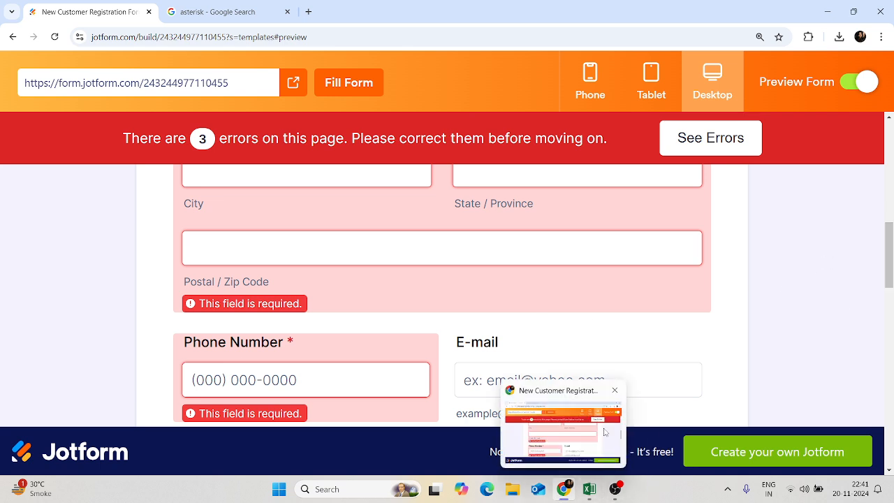
pyautogui.click(600, 447)
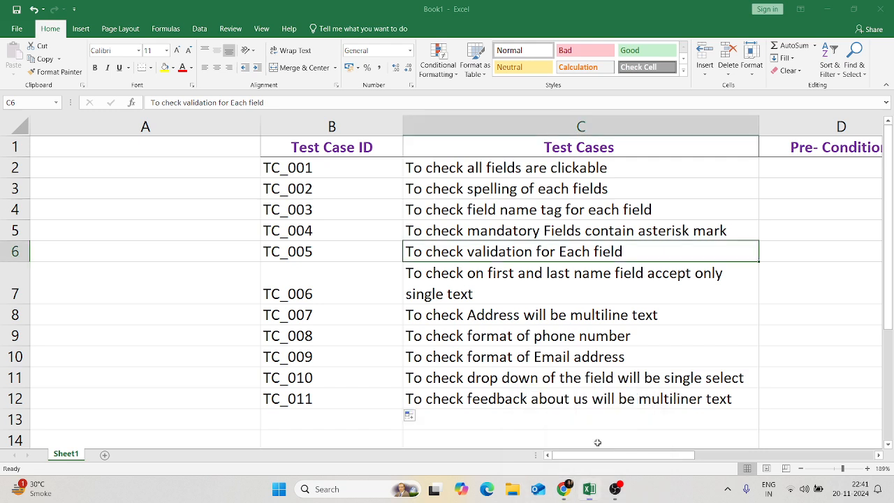
# - Select the first and last name test case in Excel and return to the form preview
pyautogui.click(644, 275)
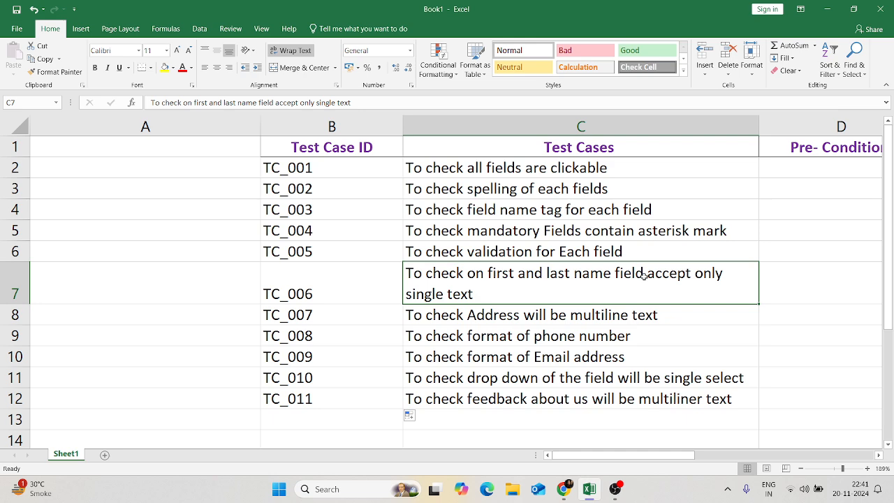
pyautogui.click(567, 489)
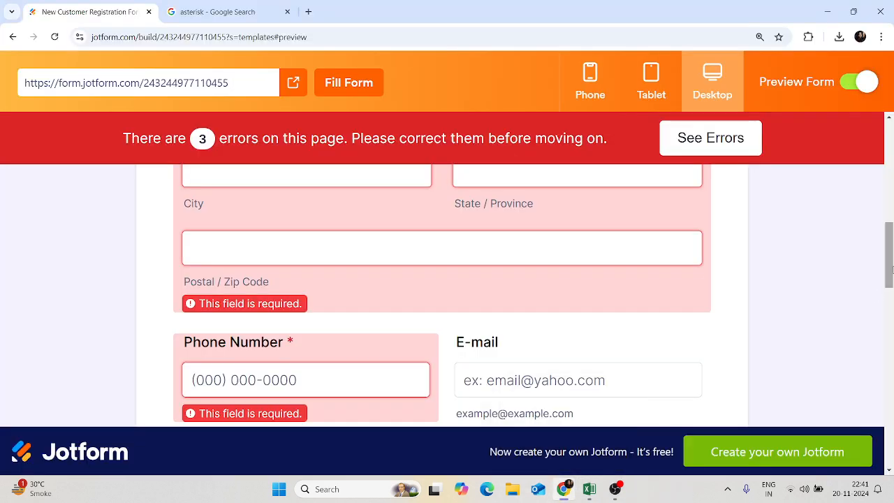
pyautogui.scroll(7, 890, 271)
pyautogui.scroll(-1, 891, 271)
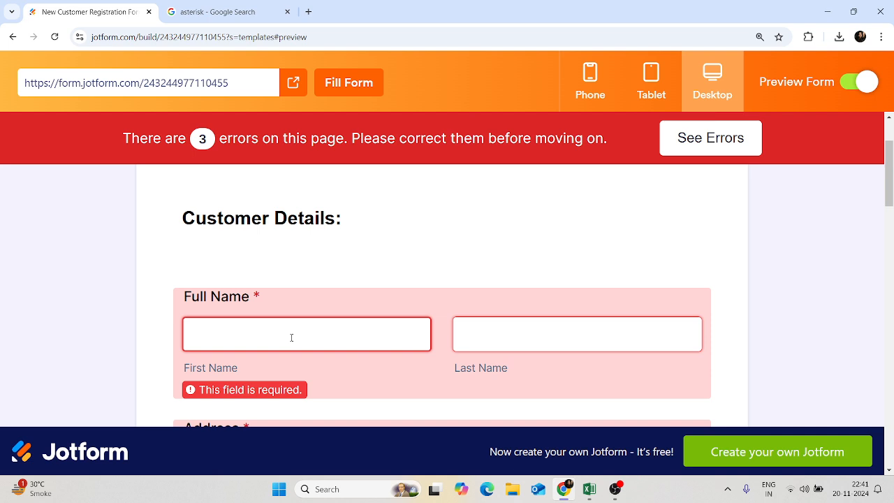
# - Enter a first and last name in Full Name, cutting page errors from 3 to 2, then return to Excel
pyautogui.press('BackSpace')
pyautogui.press('BackSpace')
pyautogui.press('BackSpace')
pyautogui.press('BackSpace')
pyautogui.click(497, 342)
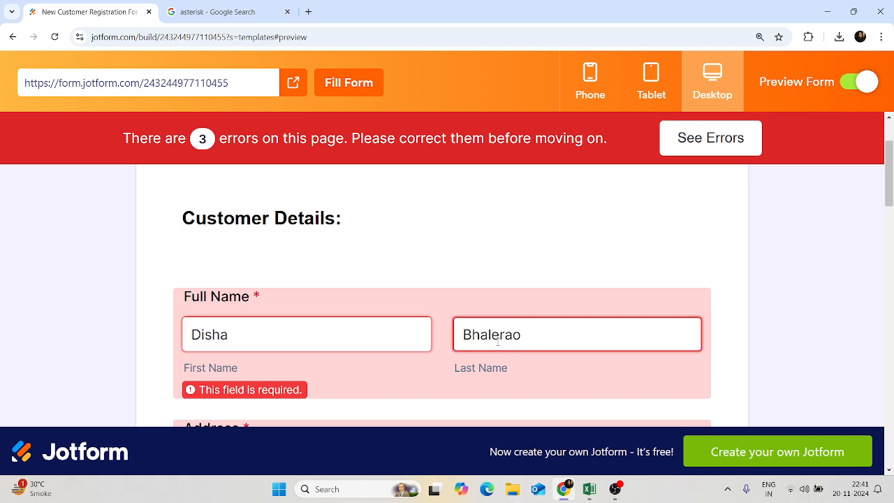
pyautogui.click(439, 268)
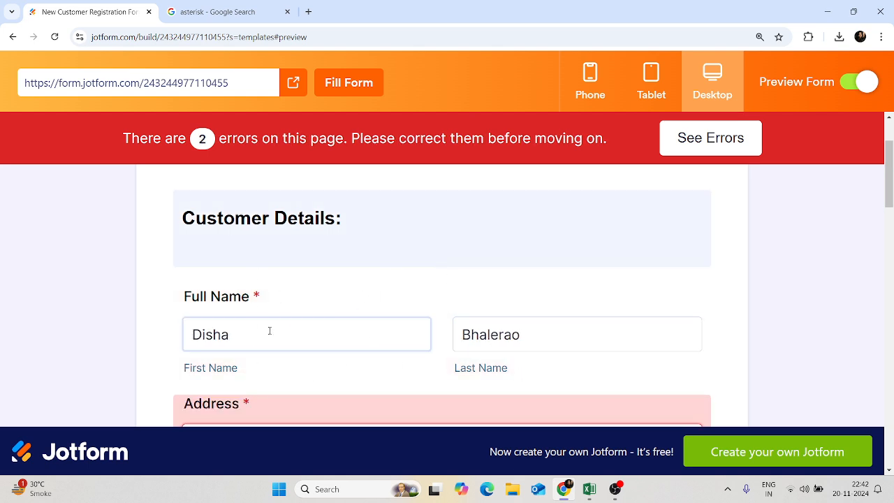
pyautogui.doubleClick(335, 333)
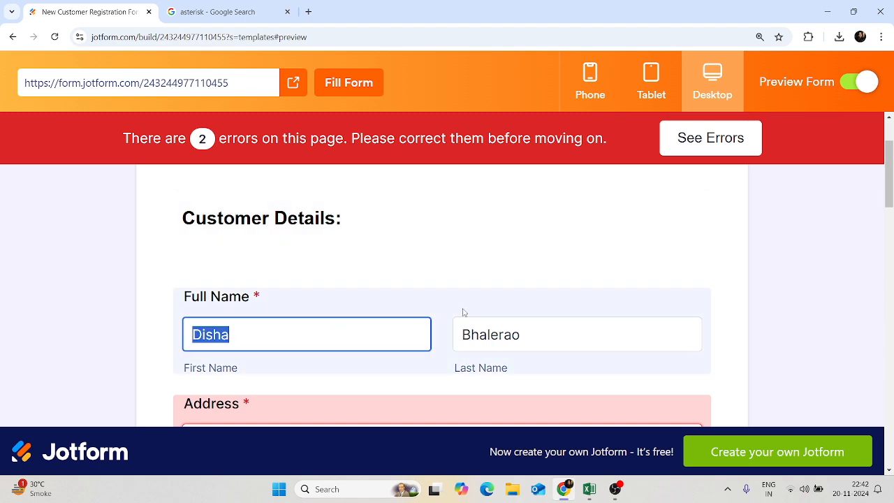
pyautogui.moveTo(579, 494)
pyautogui.click(596, 440)
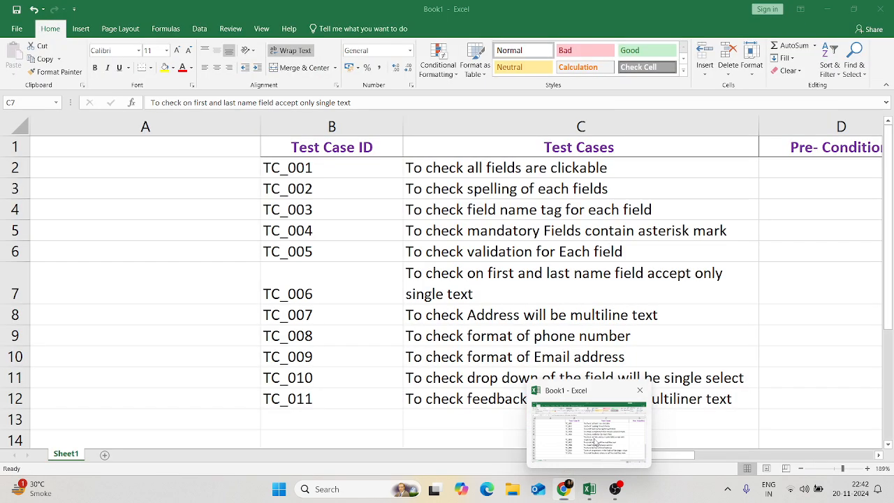
pyautogui.click(600, 314)
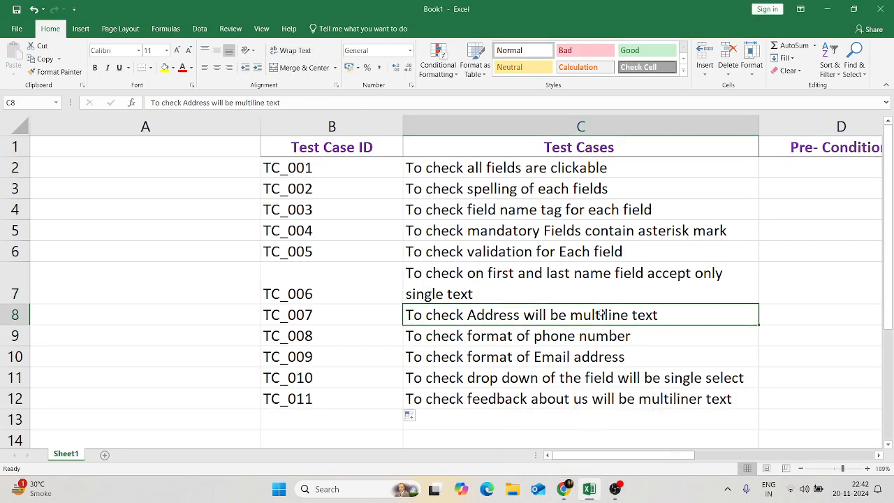
pyautogui.moveTo(565, 485)
pyautogui.click(567, 438)
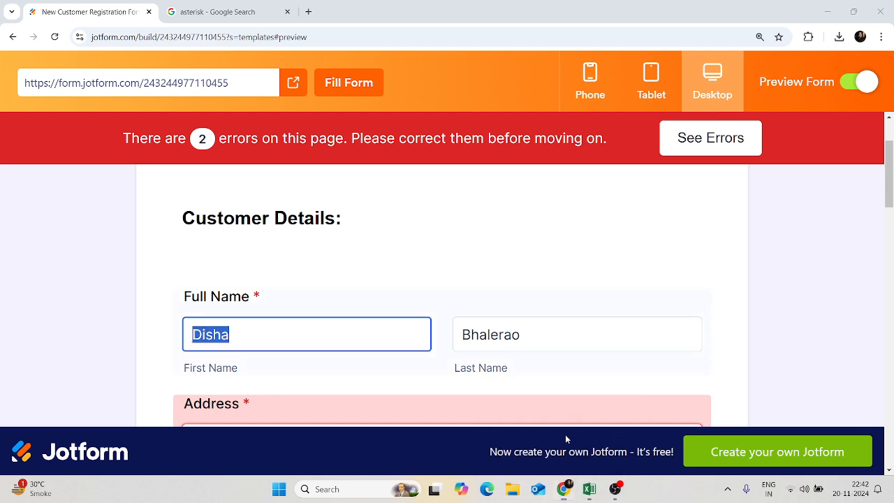
pyautogui.scroll(-1, 891, 183)
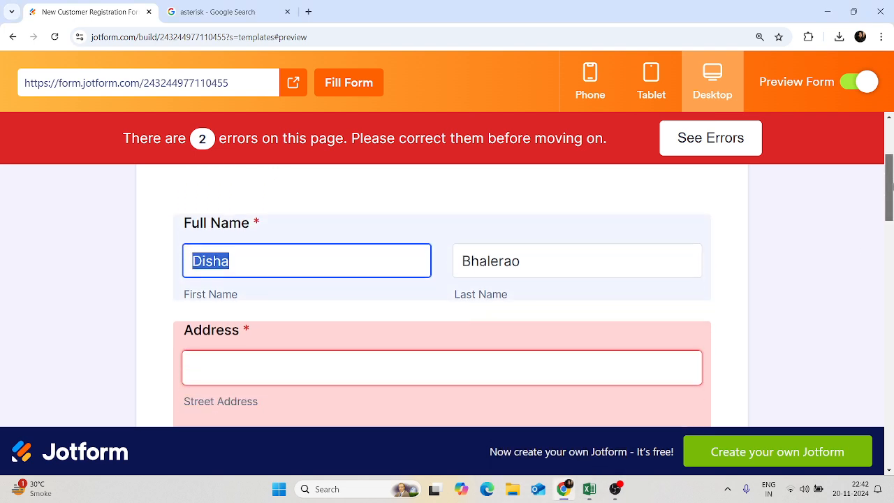
pyautogui.scroll(-2, 891, 183)
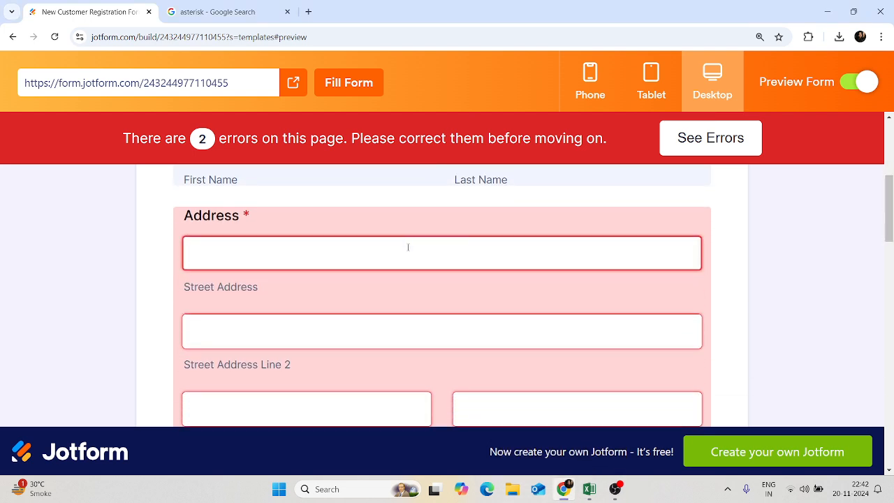
pyautogui.click(412, 253)
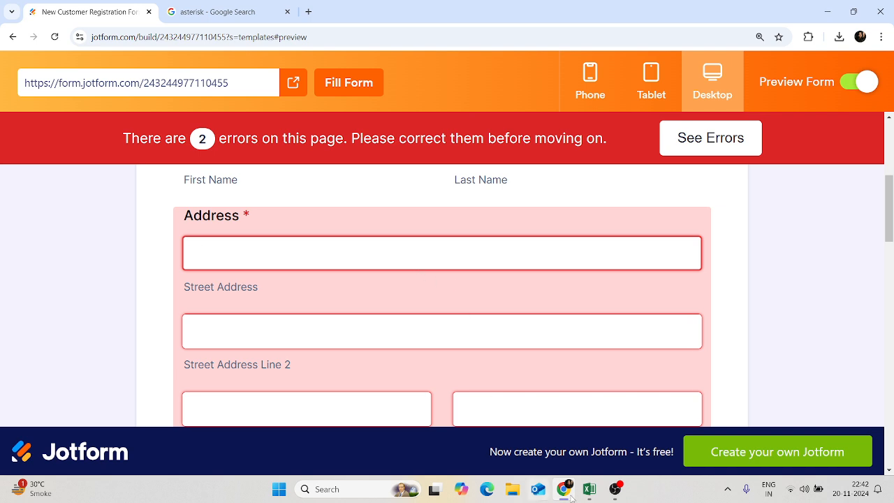
pyautogui.moveTo(571, 488)
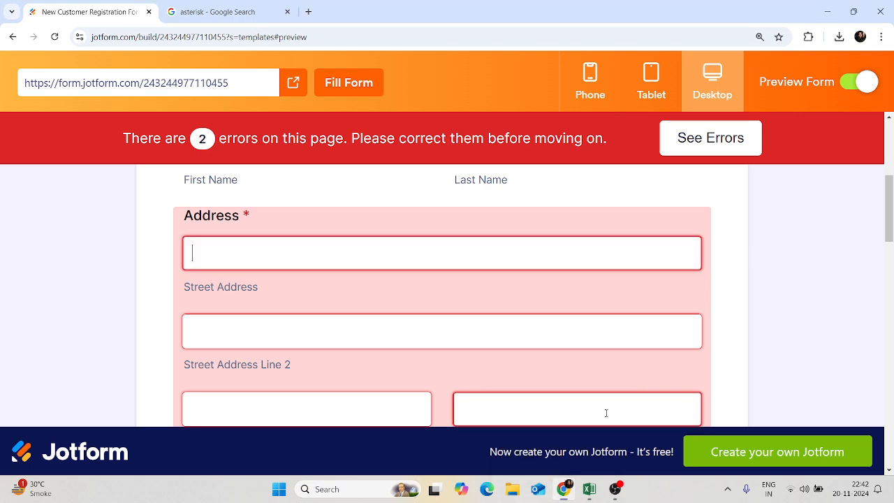
pyautogui.click(589, 489)
pyautogui.click(570, 338)
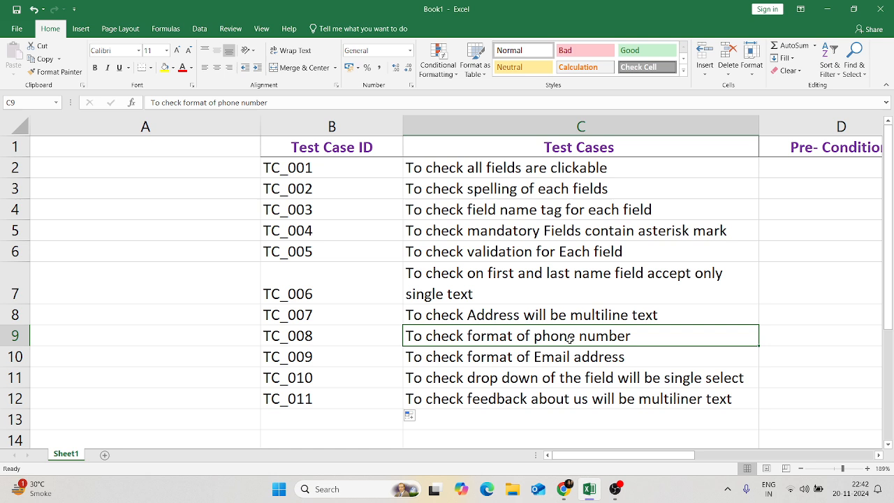
# - Scroll to Phone Number, focus and release its field to view the mask, then focus the E-mail field
pyautogui.click(564, 489)
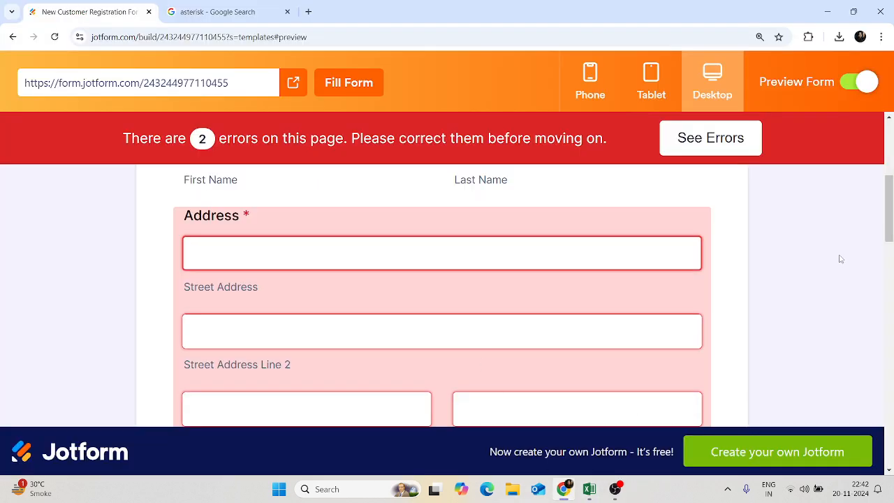
pyautogui.scroll(-2, 885, 230)
pyautogui.moveTo(890, 240); pyautogui.dragTo(892, 264)
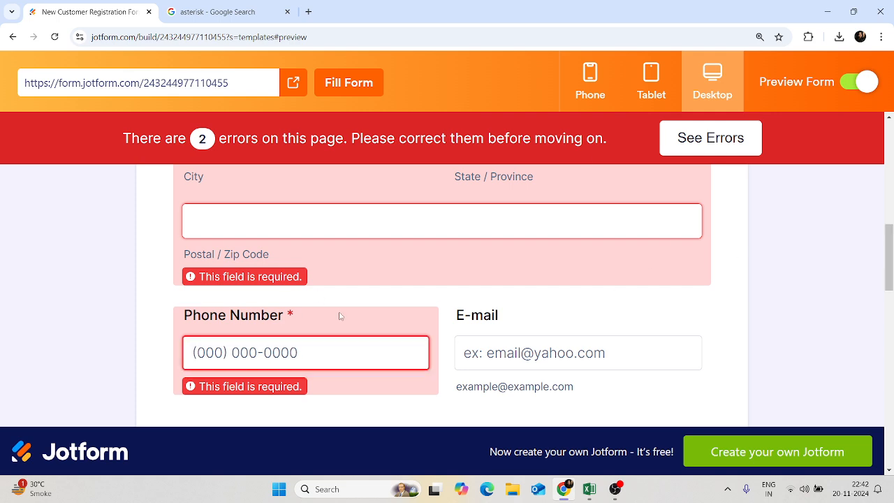
pyautogui.doubleClick(255, 318)
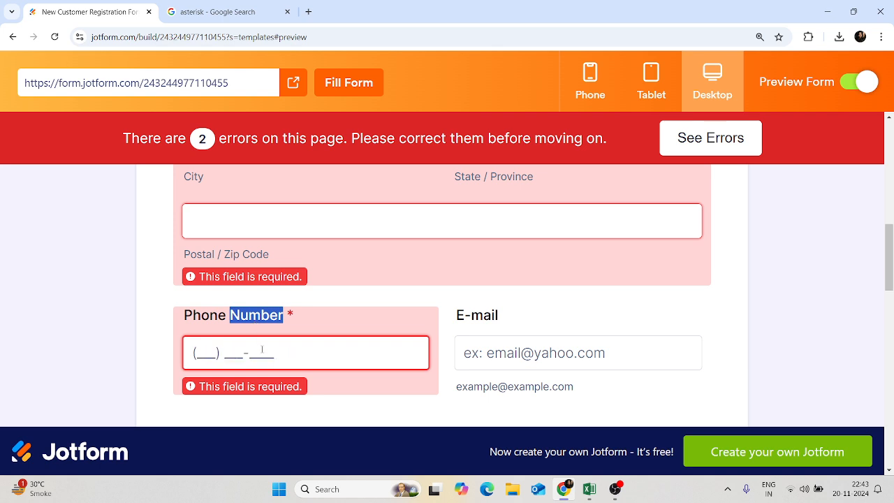
pyautogui.click(368, 341)
pyautogui.click(403, 294)
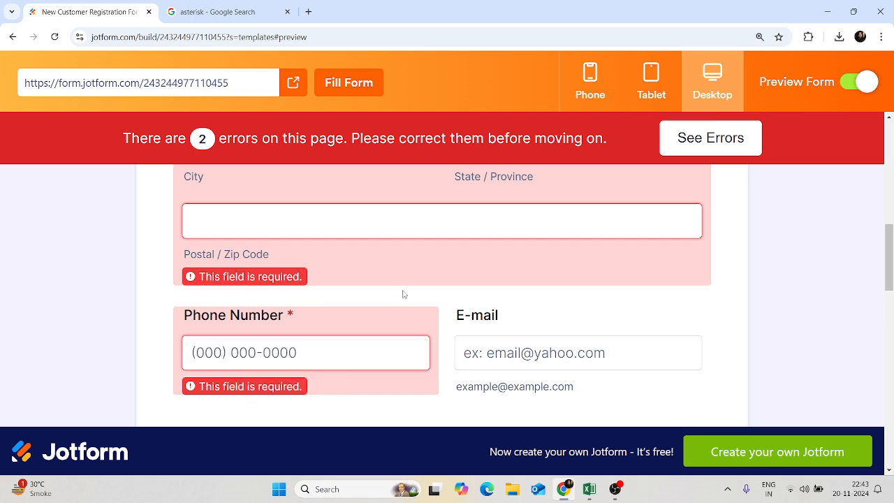
pyautogui.click(520, 353)
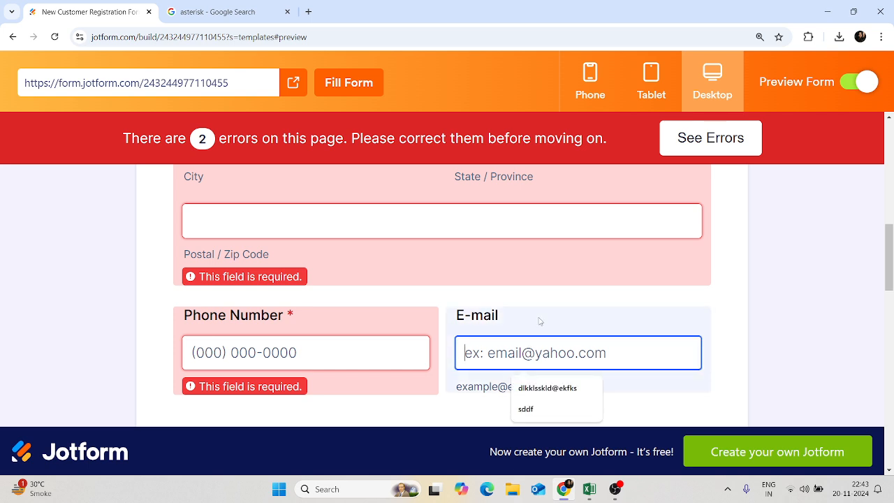
# - Enter a test e-mail address in the E-mail field, trying an invalid version before completing it
pyautogui.click(575, 302)
pyautogui.click(520, 352)
pyautogui.write('test@')
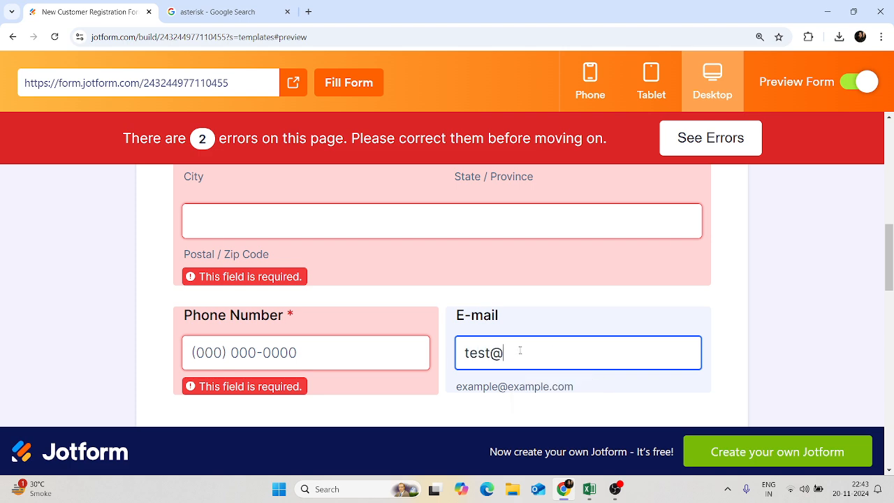
pyautogui.write('gmail.com')
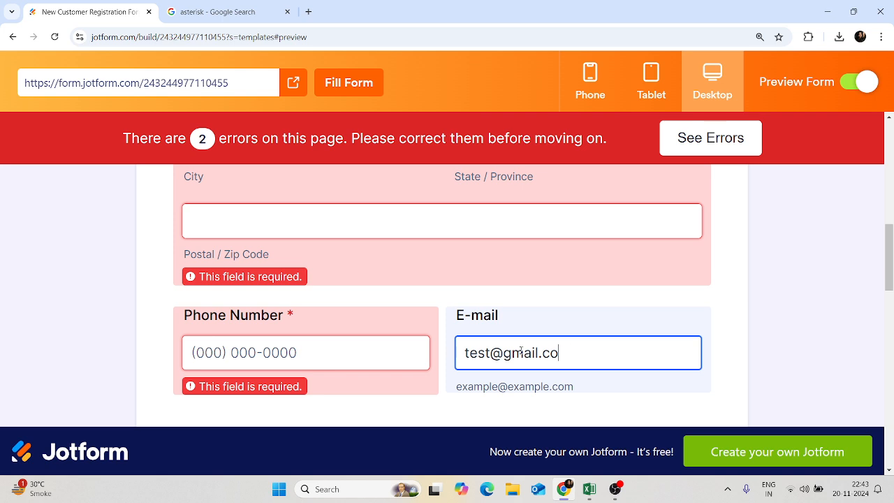
pyautogui.press('BackSpace')
pyautogui.press('BackSpace')
pyautogui.press('BackSpace')
pyautogui.write('i')
pyautogui.press('BackSpace')
pyautogui.press('BackSpace')
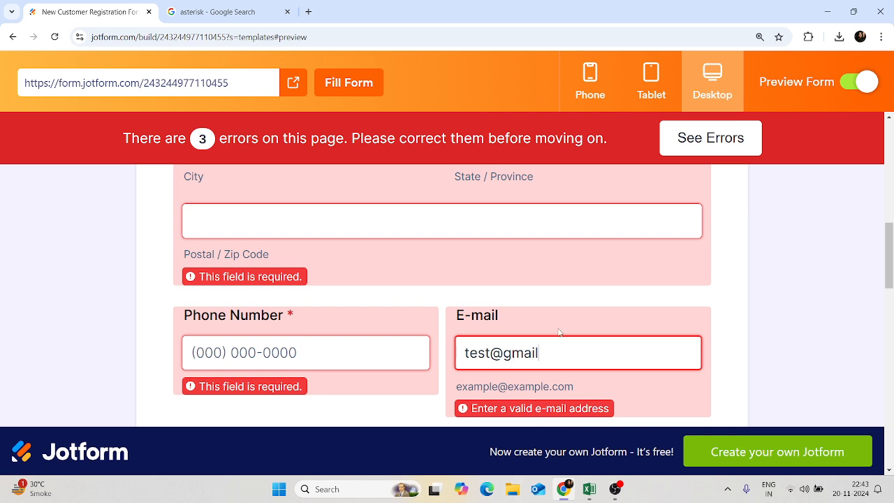
pyautogui.write('.com')
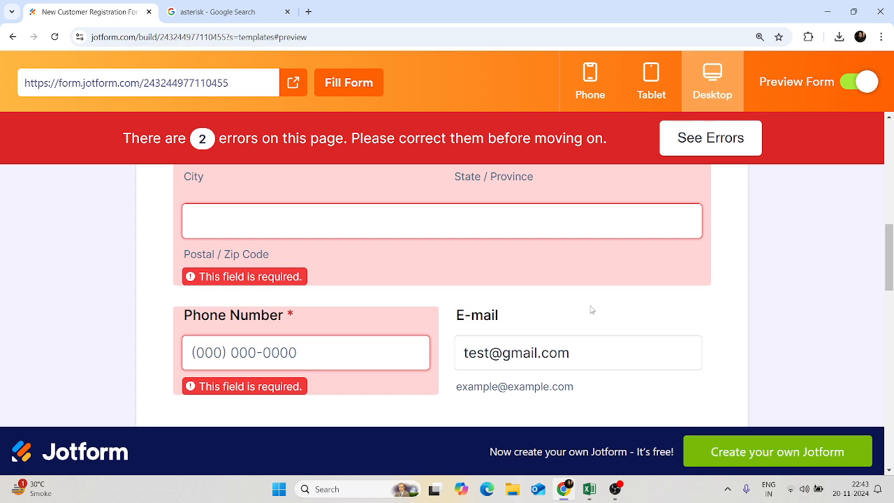
# - Enter a 10-digit phone number so it validates, then return to the Excel test-case sheet
pyautogui.click(401, 357)
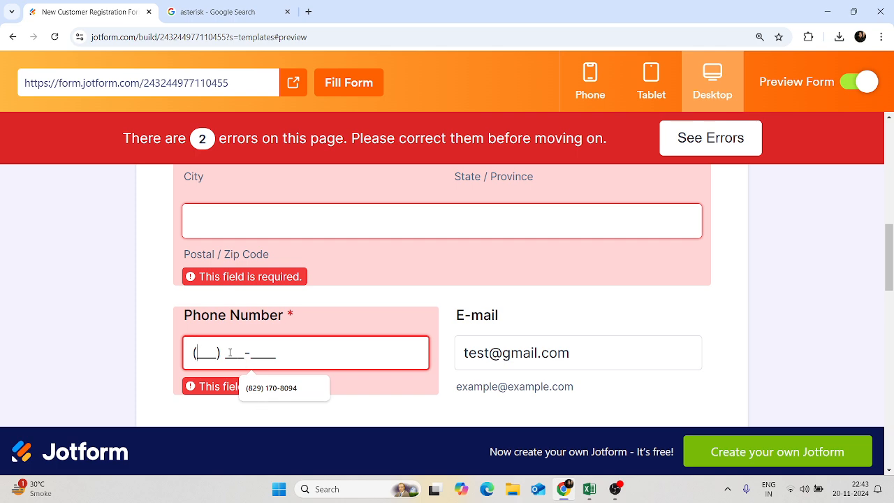
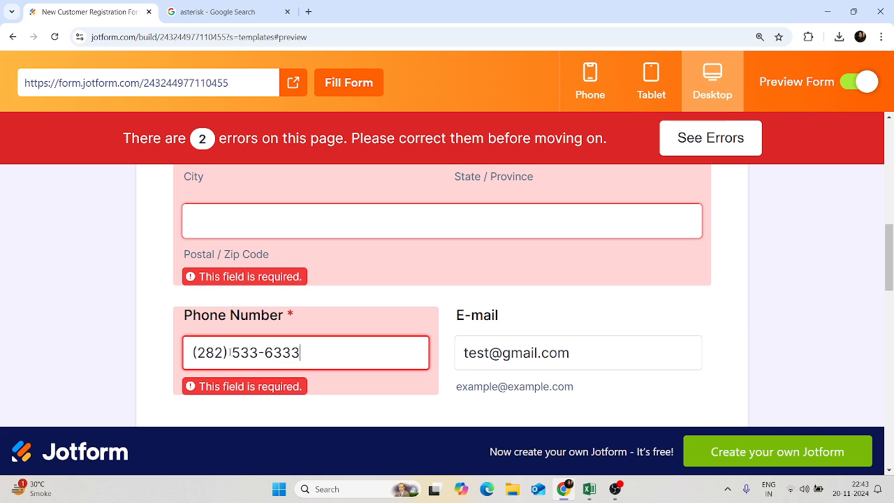
pyautogui.click(399, 301)
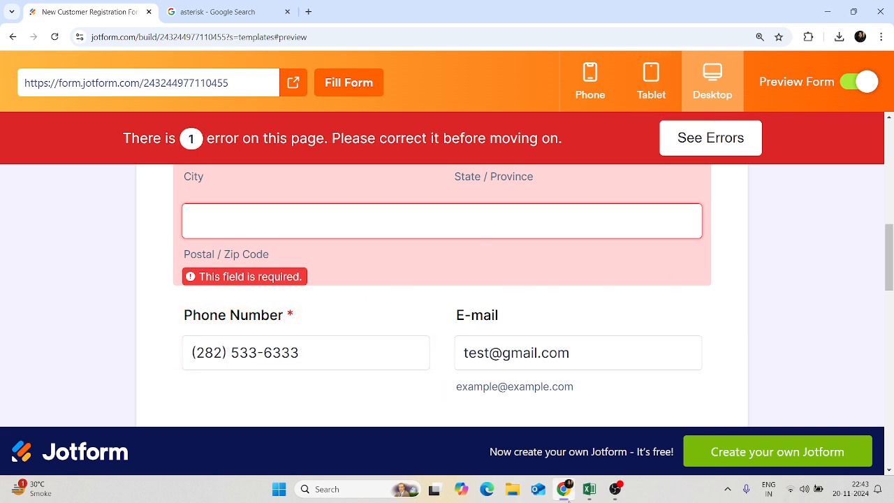
pyautogui.click(591, 489)
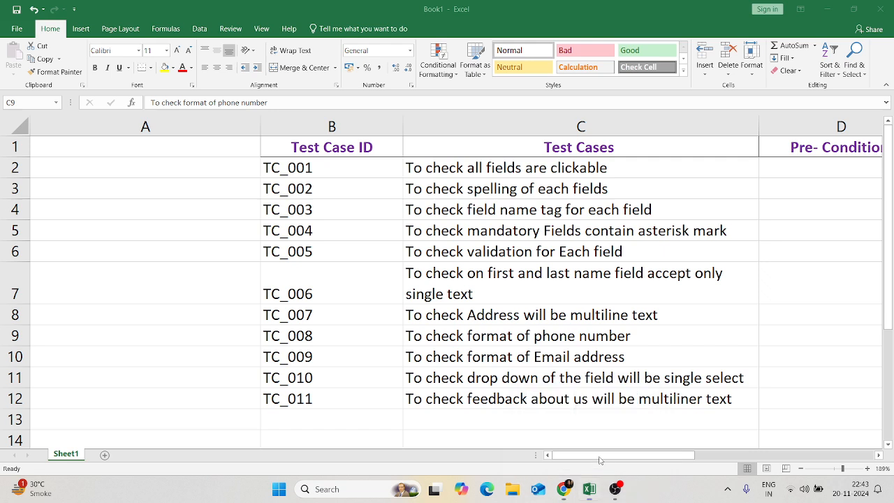
# - Move through the e-mail format and drop-down test cases, then bring the Jotform preview forward
pyautogui.click(578, 357)
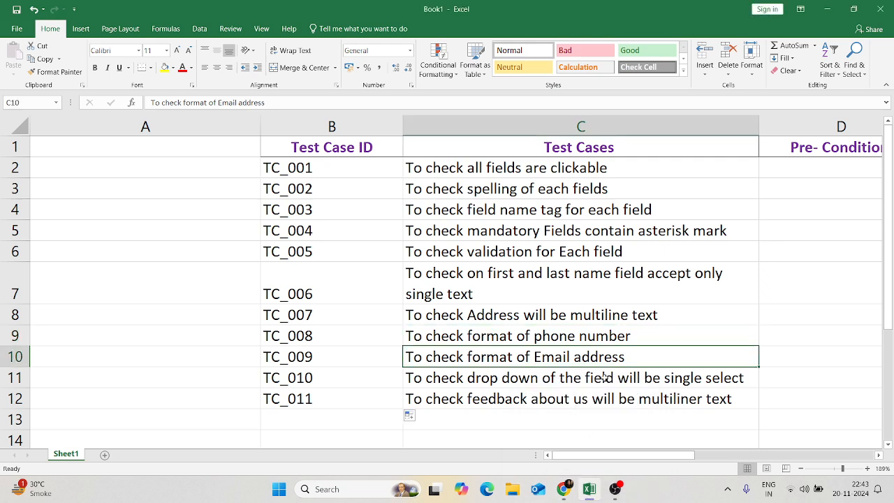
pyautogui.click(605, 378)
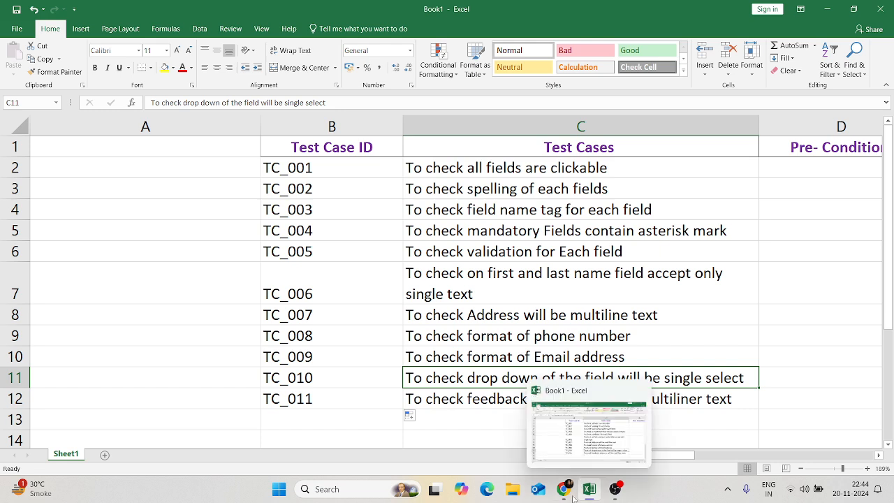
pyautogui.moveTo(569, 492)
pyautogui.click(561, 455)
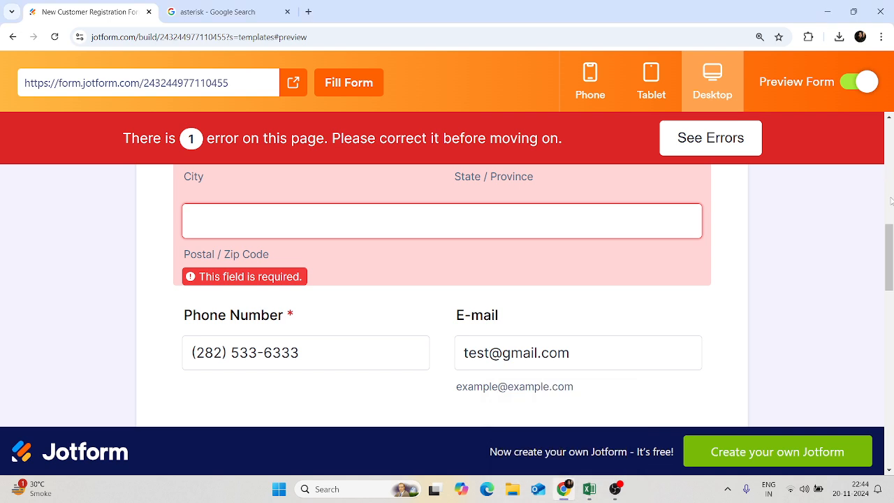
# - Choose Newspaper, then Internet, in the 'How did you hear about us?' dropdown
pyautogui.scroll(-1, 890, 256)
pyautogui.scroll(-2, 890, 256)
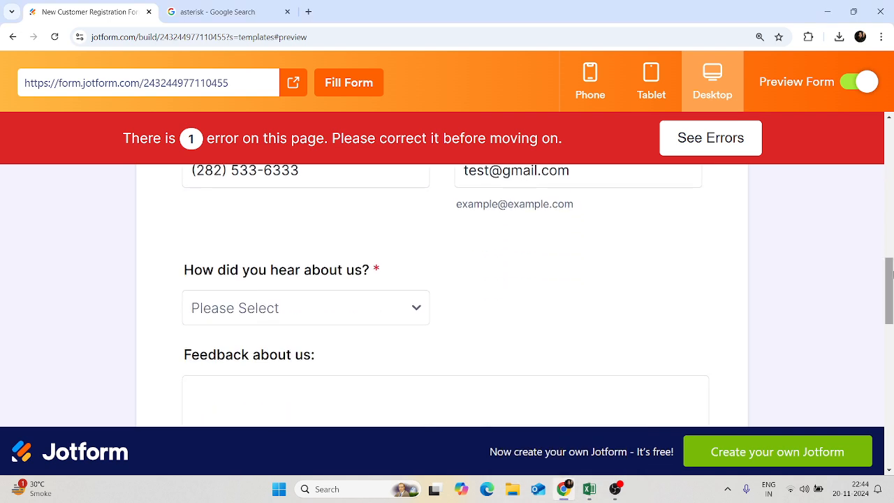
pyautogui.click(365, 309)
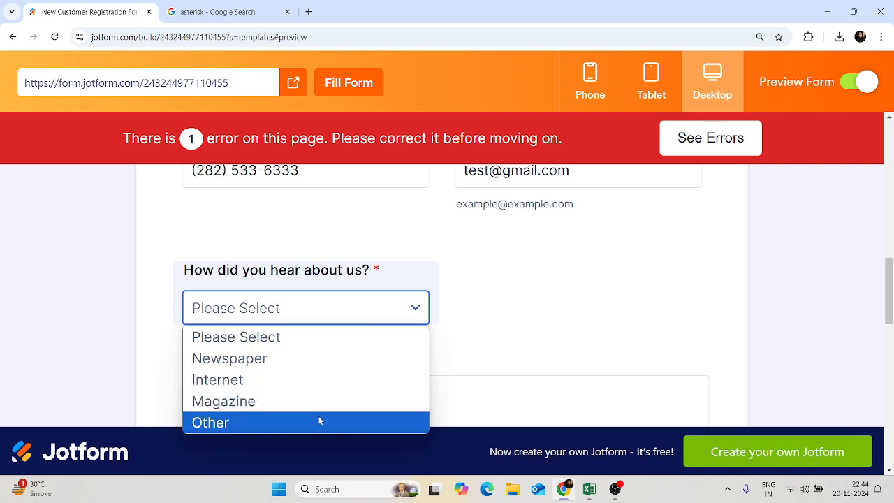
pyautogui.click(323, 357)
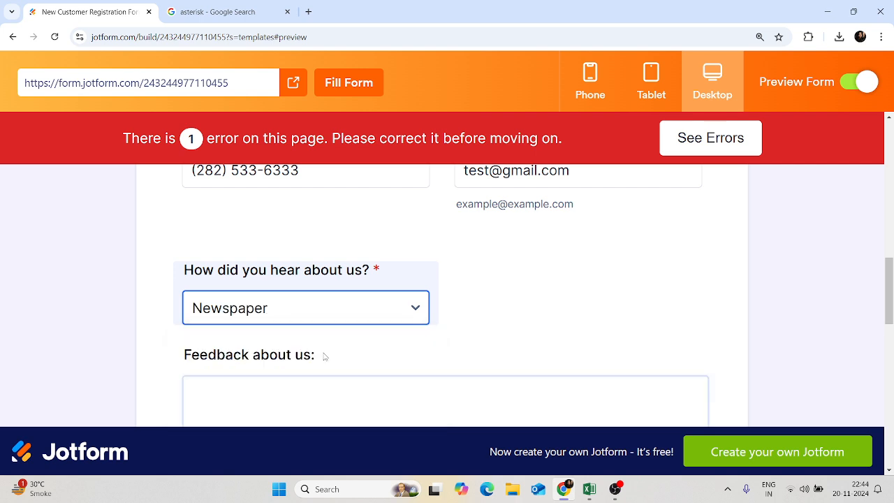
pyautogui.click(386, 315)
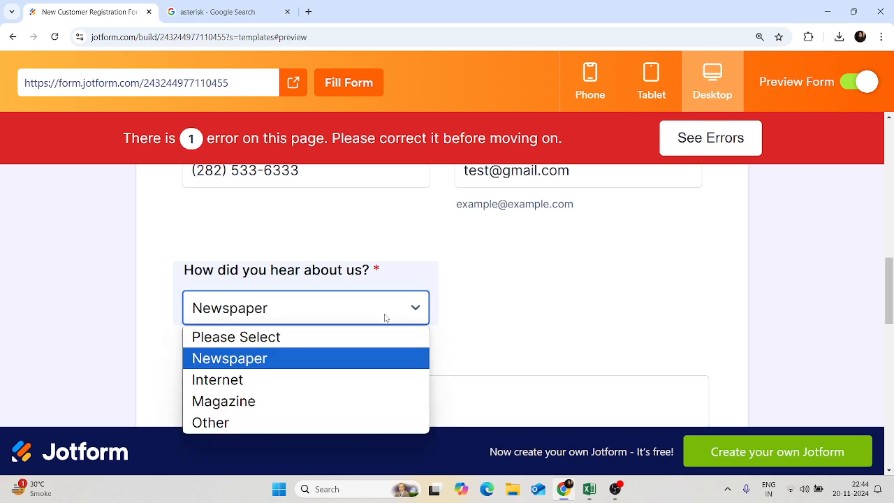
pyautogui.click(371, 370)
# - Settle the dropdown on Magazine and return to the Excel sheet
pyautogui.click(383, 309)
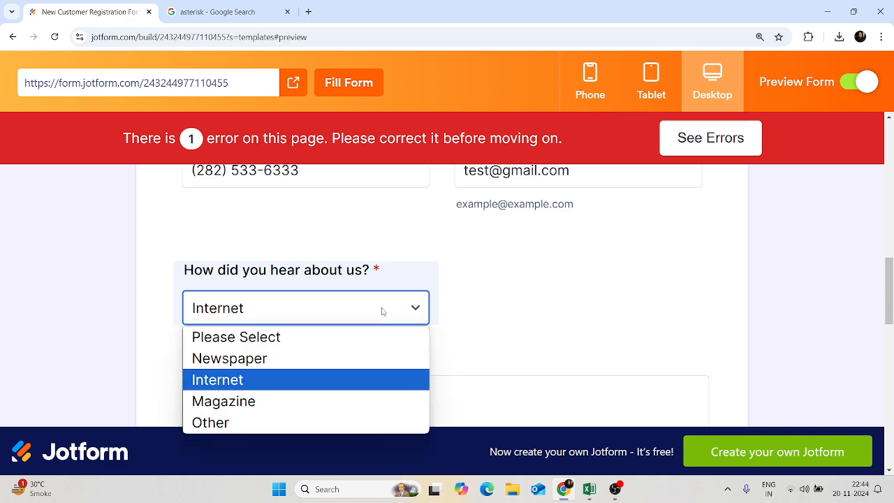
pyautogui.click(374, 381)
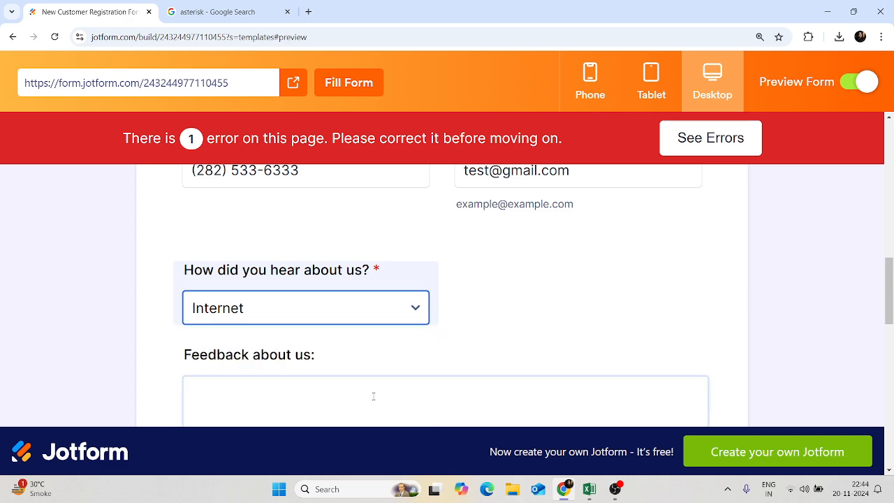
pyautogui.click(369, 315)
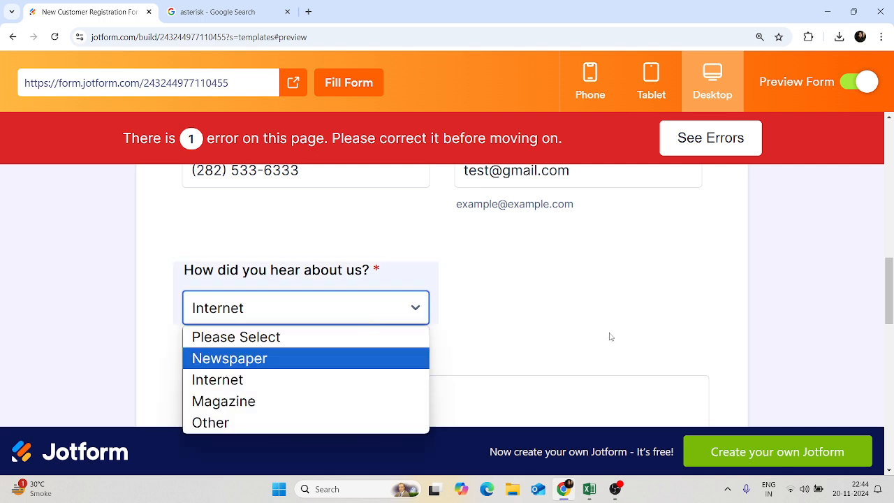
pyautogui.click(322, 384)
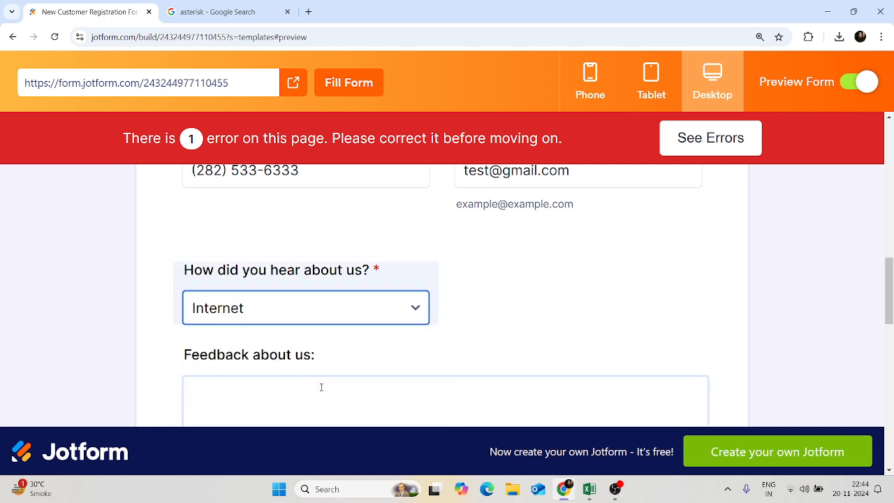
pyautogui.click(343, 306)
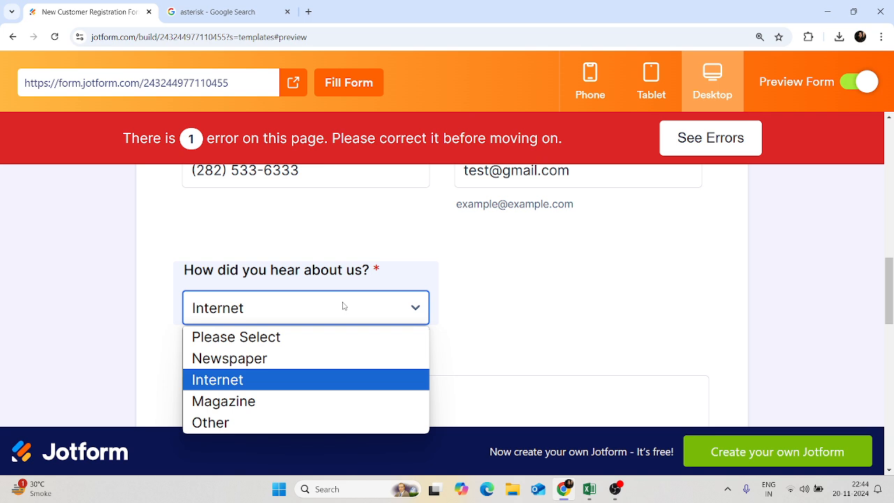
pyautogui.click(306, 401)
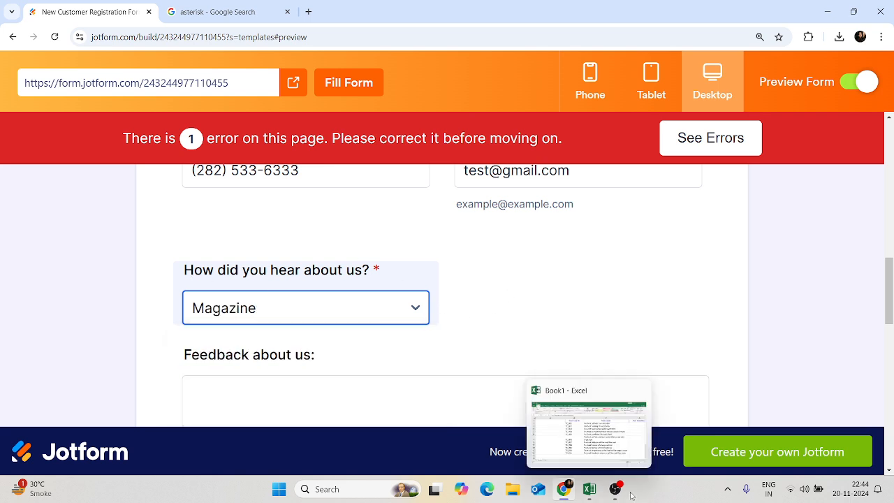
pyautogui.click(624, 415)
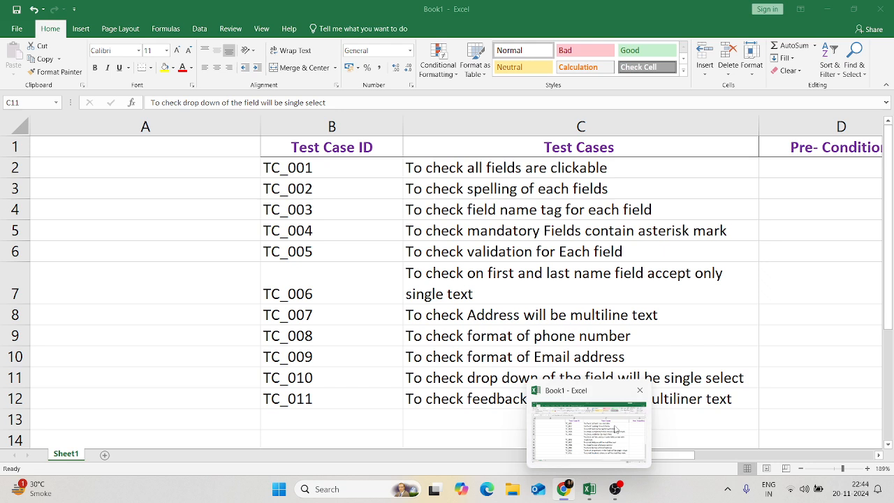
pyautogui.click(542, 399)
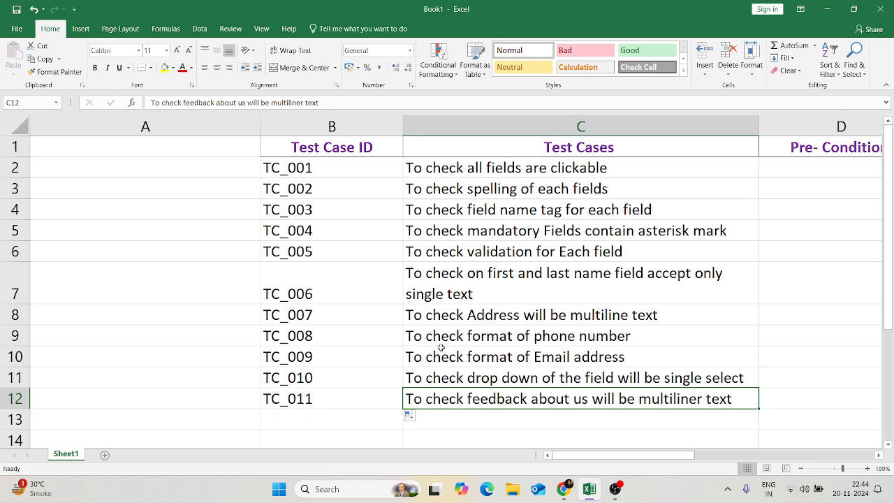
pyautogui.moveTo(563, 489)
pyautogui.click(562, 428)
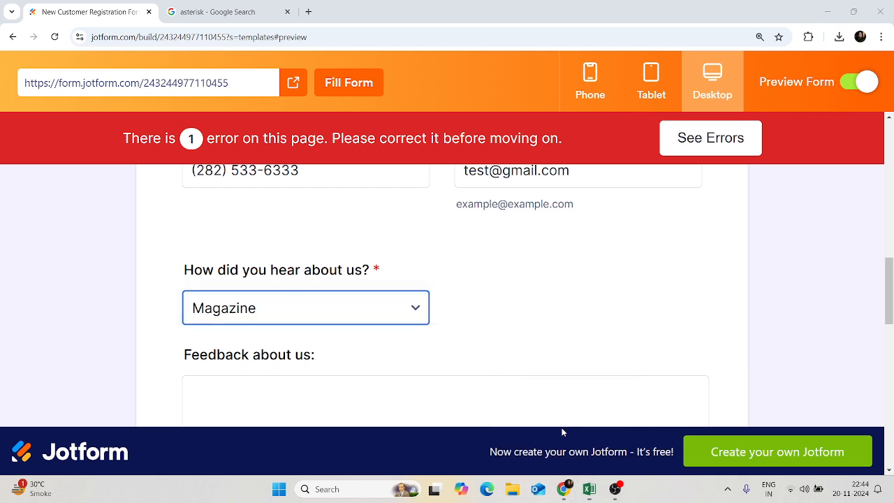
# - Scroll down to the Feedback about us box and place the cursor inside it
pyautogui.moveTo(890, 282)
pyautogui.mouseDown()
pyautogui.moveTo(891, 299)
pyautogui.moveTo(891, 289)
pyautogui.mouseUp()
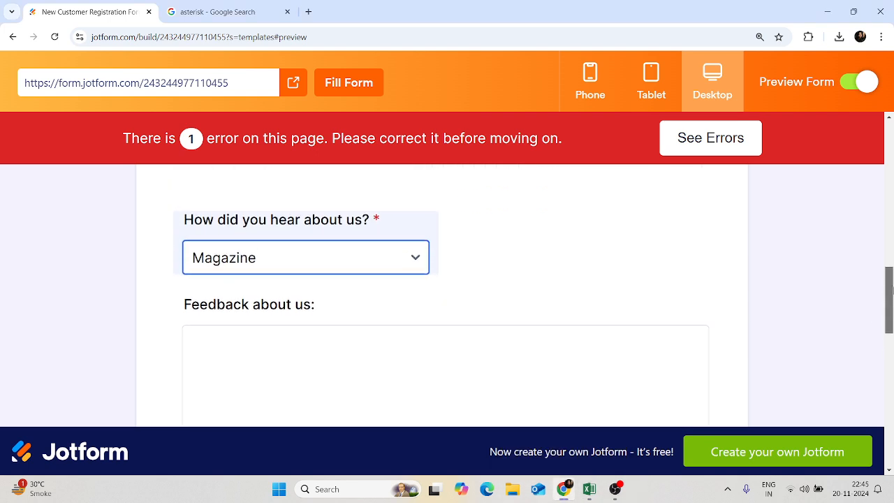
pyautogui.click(227, 308)
pyautogui.doubleClick(227, 307)
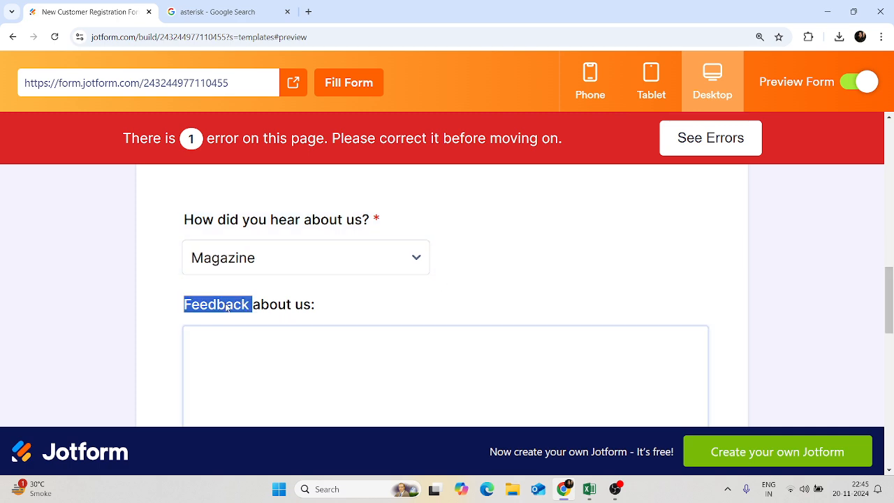
pyautogui.click(325, 353)
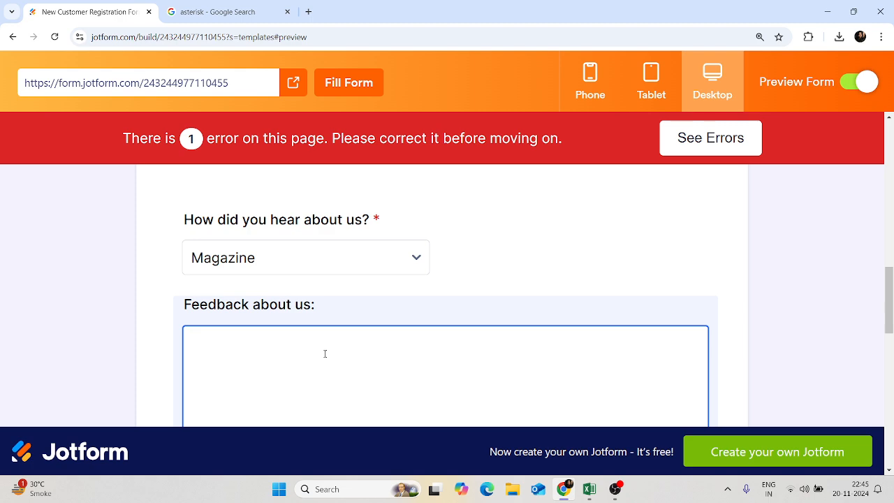
# - Type sample feedback 'feed back is goof', erase it to leave the box empty, then switch to Excel
pyautogui.write('jk')
pyautogui.press('BackSpace')
pyautogui.write('the')
pyautogui.press('BackSpace')
pyautogui.press('BackSpace')
pyautogui.press('BackSpace')
pyautogui.press('BackSpace')
pyautogui.press('BackSpace')
pyautogui.write('teh')
pyautogui.press('BackSpace')
pyautogui.press('BackSpace')
pyautogui.press('BackSpace')
pyautogui.write('he')
pyautogui.press('BackSpace')
pyautogui.press('BackSpace')
pyautogui.press('BackSpace')
pyautogui.press('BackSpace')
pyautogui.write('feed back is g')
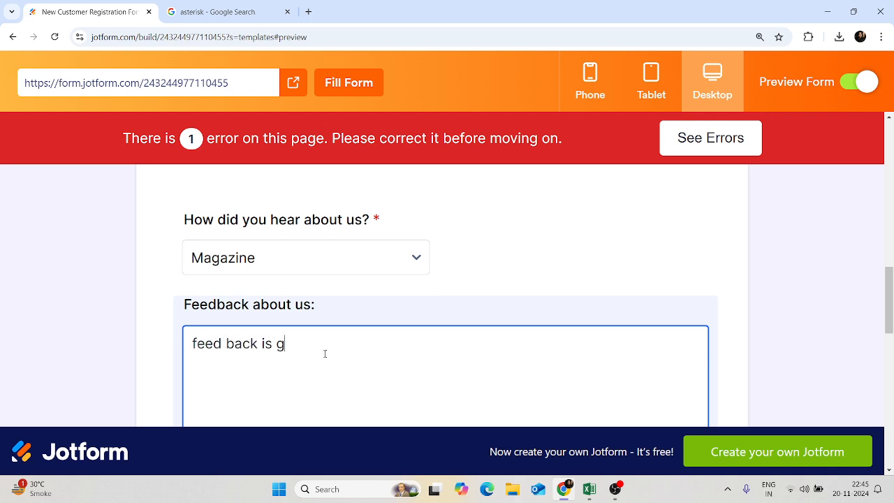
pyautogui.write('oof')
pyautogui.press('BackSpace')
pyautogui.press('BackSpace')
pyautogui.press('BackSpace')
pyautogui.press('BackSpace')
pyautogui.press('BackSpace')
pyautogui.press('BackSpace')
pyautogui.press('BackSpace')
pyautogui.press('BackSpace')
pyautogui.press('BackSpace')
pyautogui.press('BackSpace')
pyautogui.press('BackSpace')
pyautogui.press('BackSpace')
pyautogui.press('BackSpace')
pyautogui.press('BackSpace')
pyautogui.press('BackSpace')
pyautogui.press('BackSpace')
pyautogui.press('BackSpace')
pyautogui.click(587, 485)
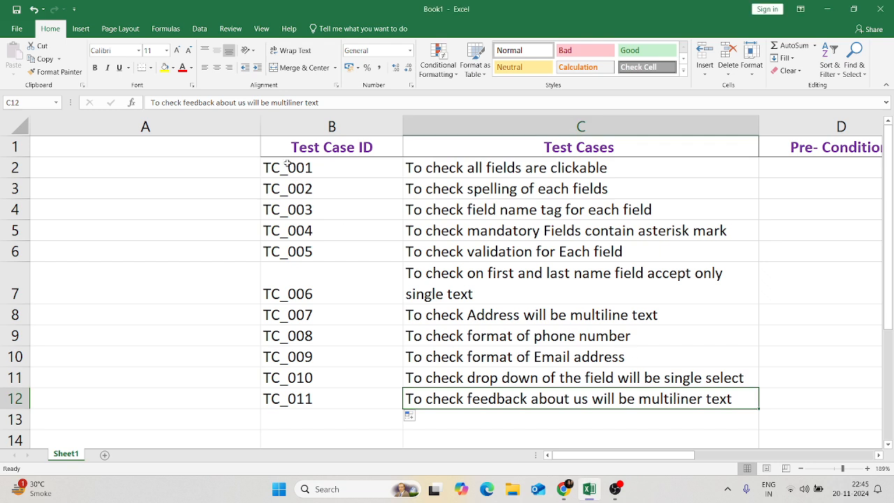
# - Select the test case IDs and descriptions in B2:C12, reselecting after a click on C8
pyautogui.moveTo(305, 170); pyautogui.dragTo(637, 405)
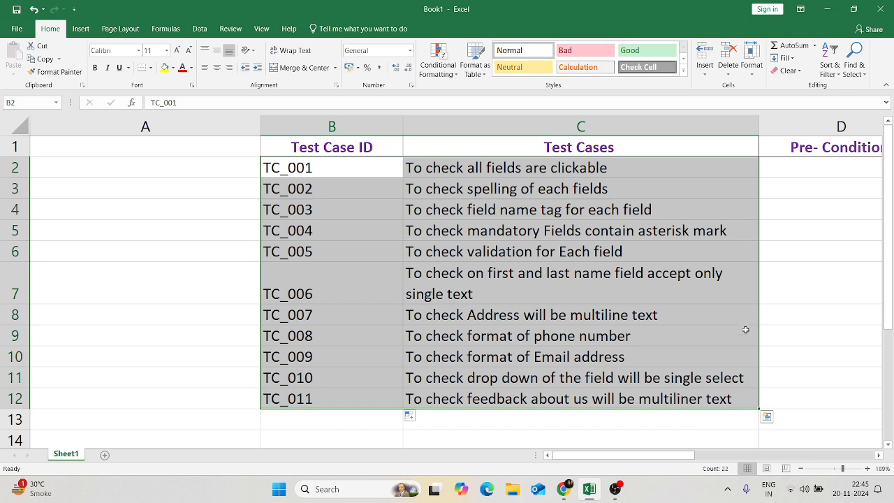
pyautogui.click(532, 324)
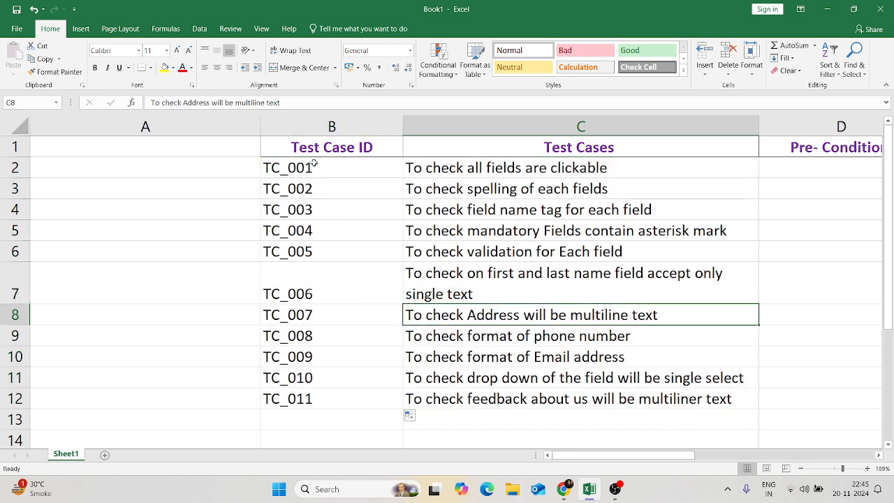
pyautogui.moveTo(315, 166); pyautogui.dragTo(547, 395)
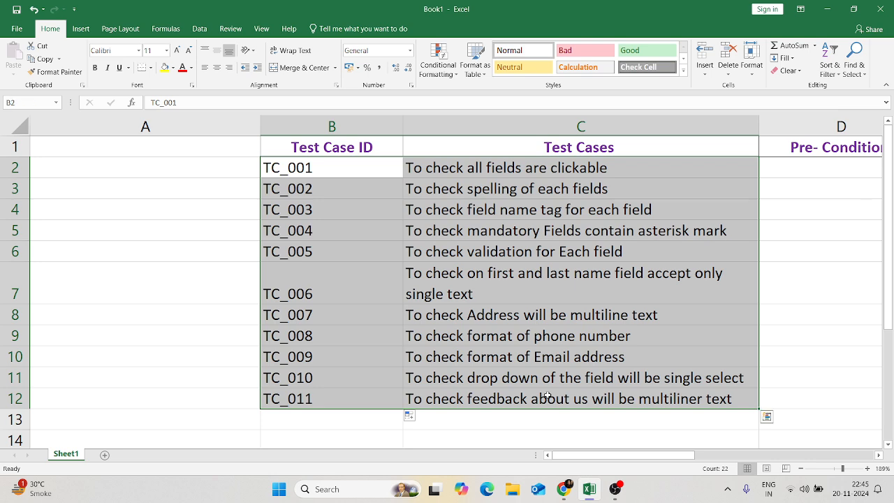